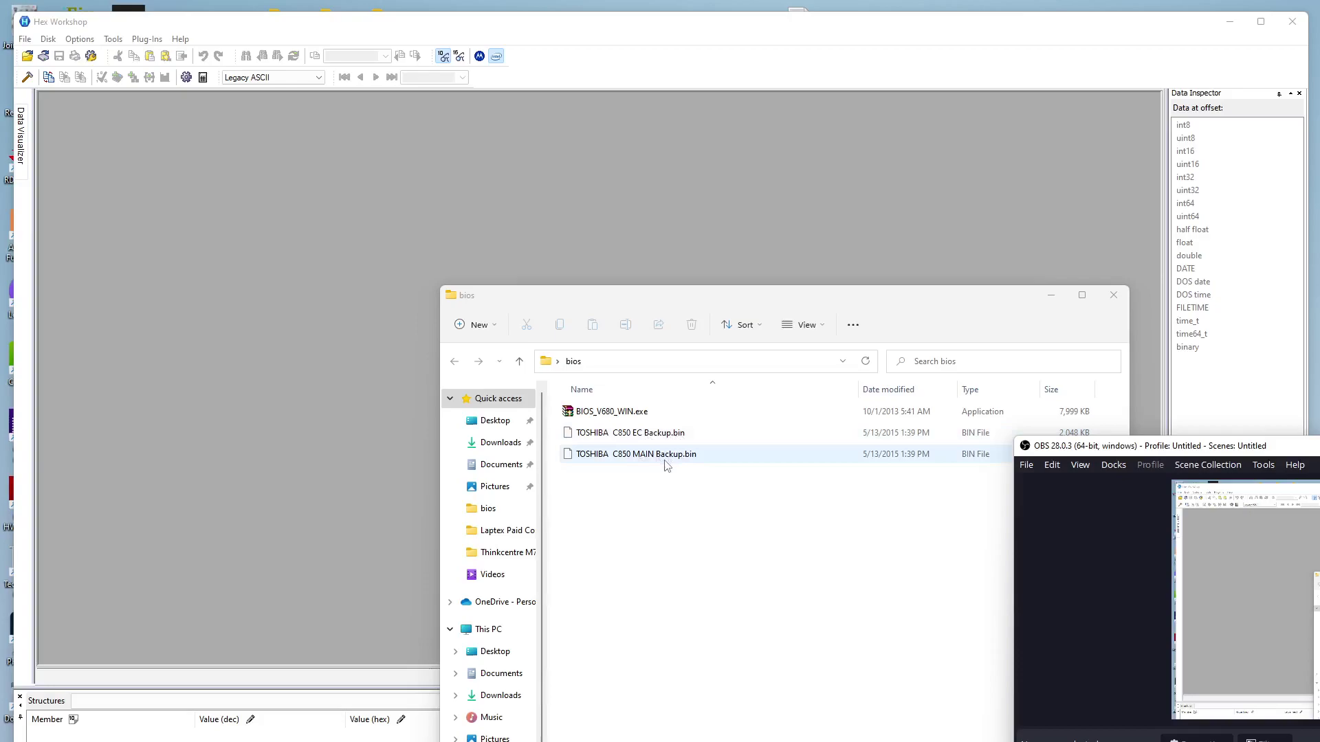
Step: Extract BIOS_V680_WIN.exe with 7-Zip into its own BIOS_V680_WIN folder inside the bios folder
left_click(759, 510)
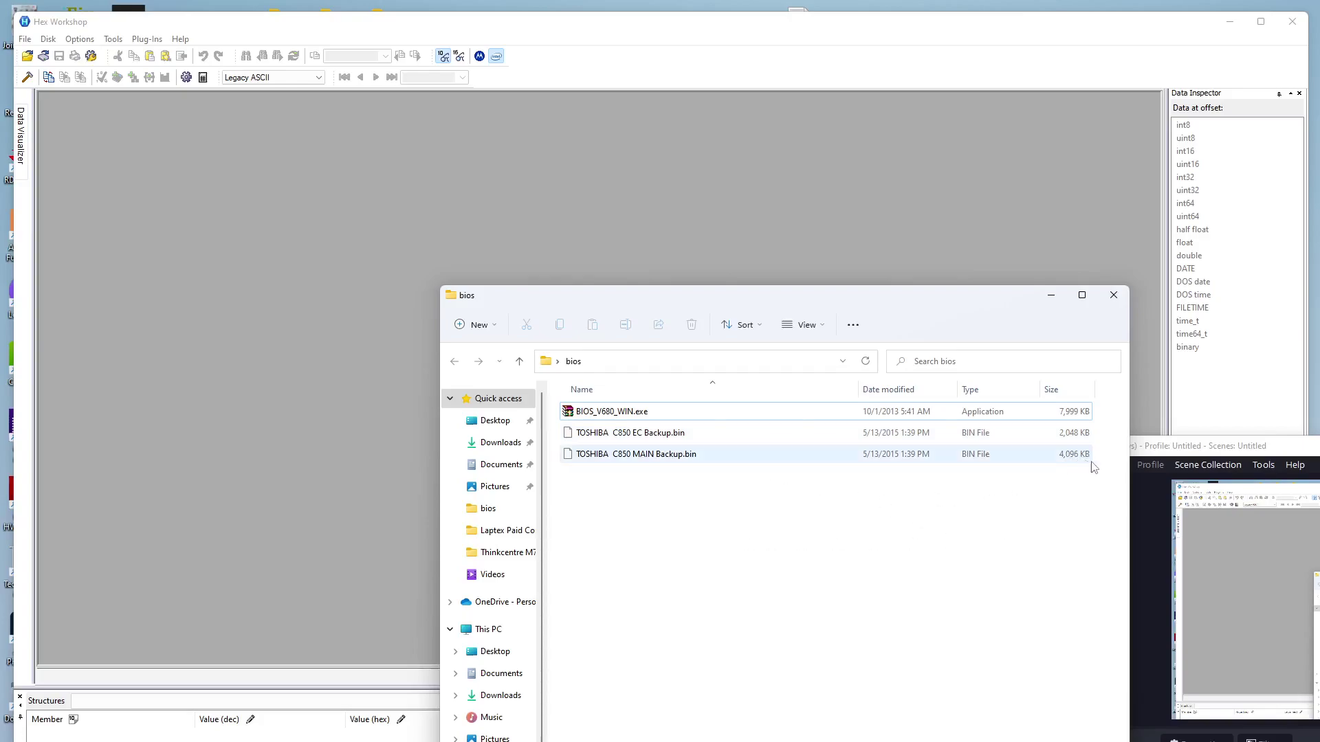
right_click(627, 413)
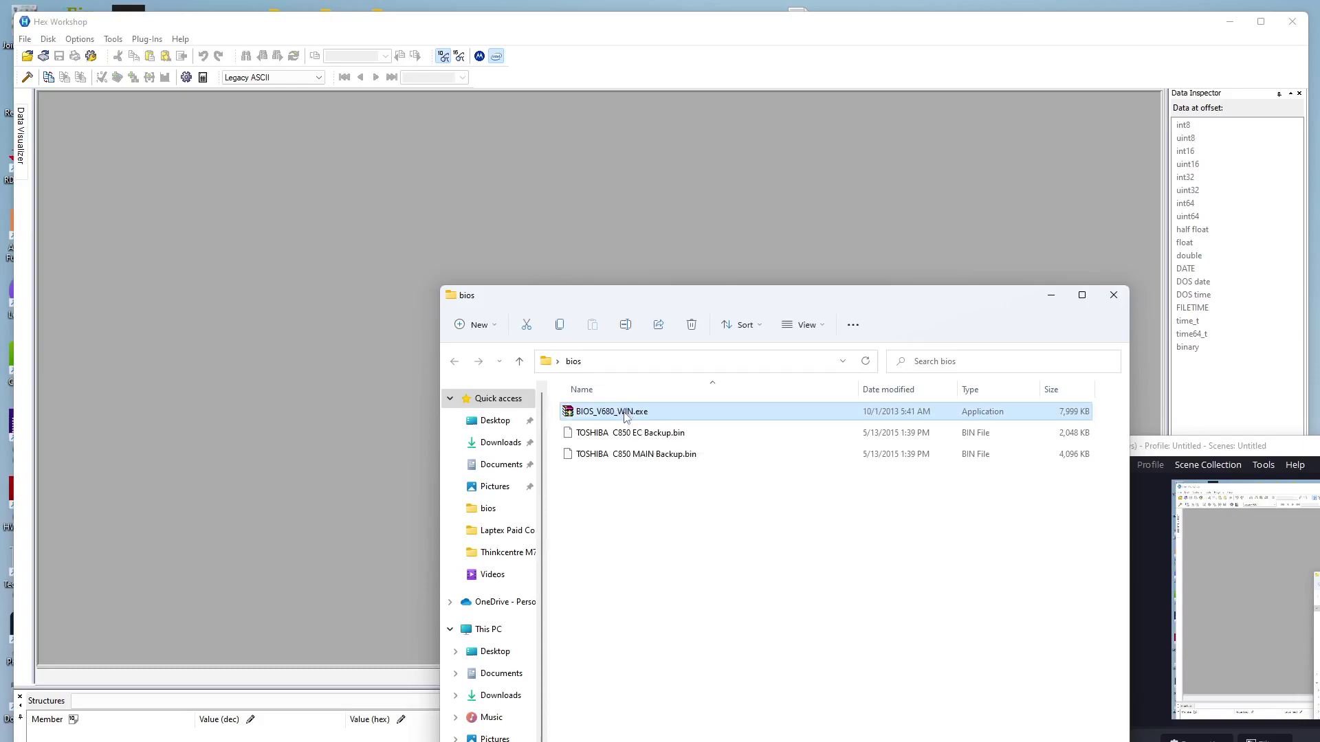
left_click(690, 648)
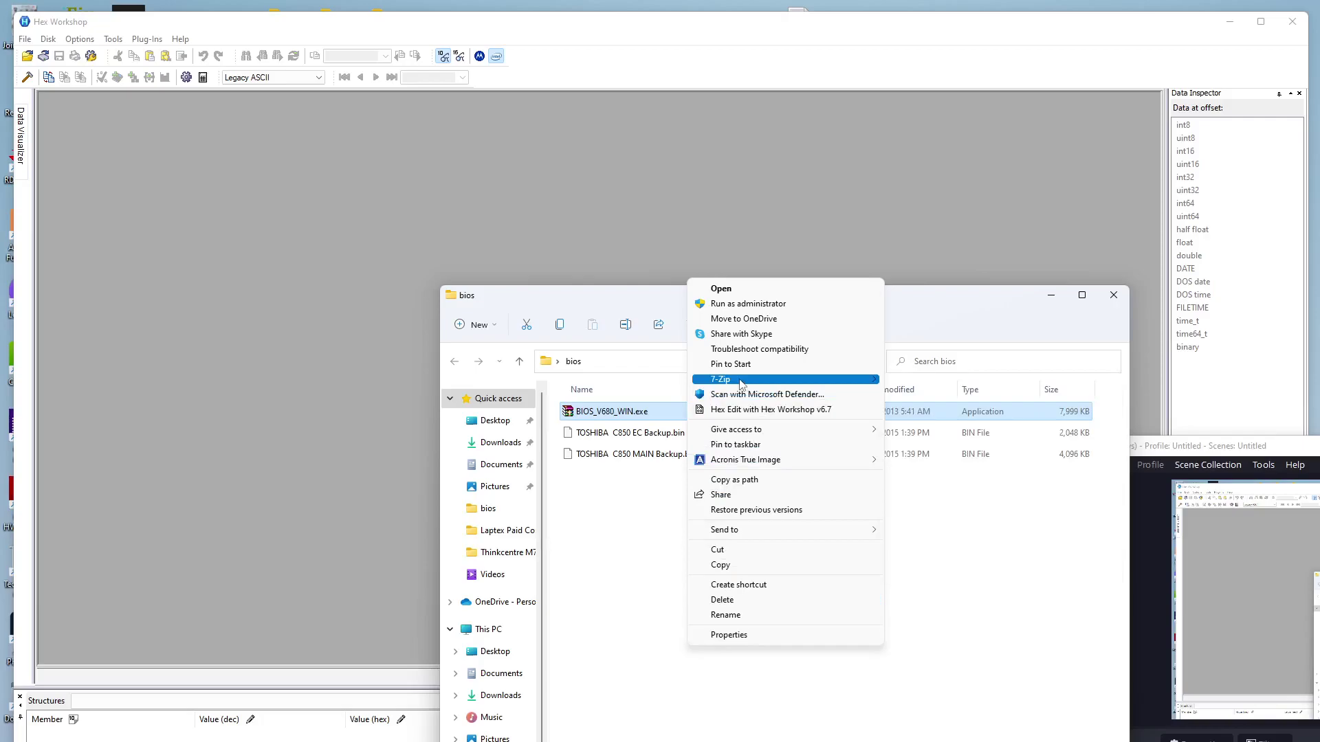
mouse_move(743, 385)
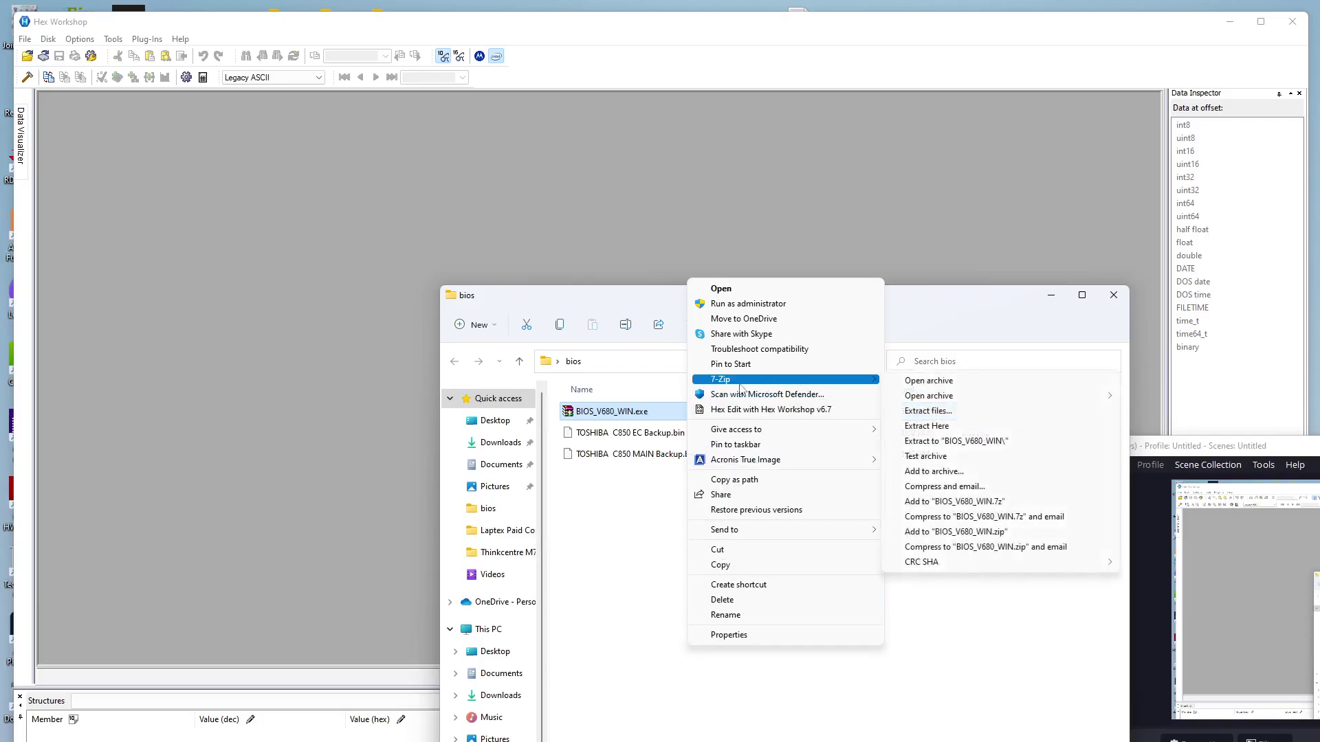
left_click(926, 442)
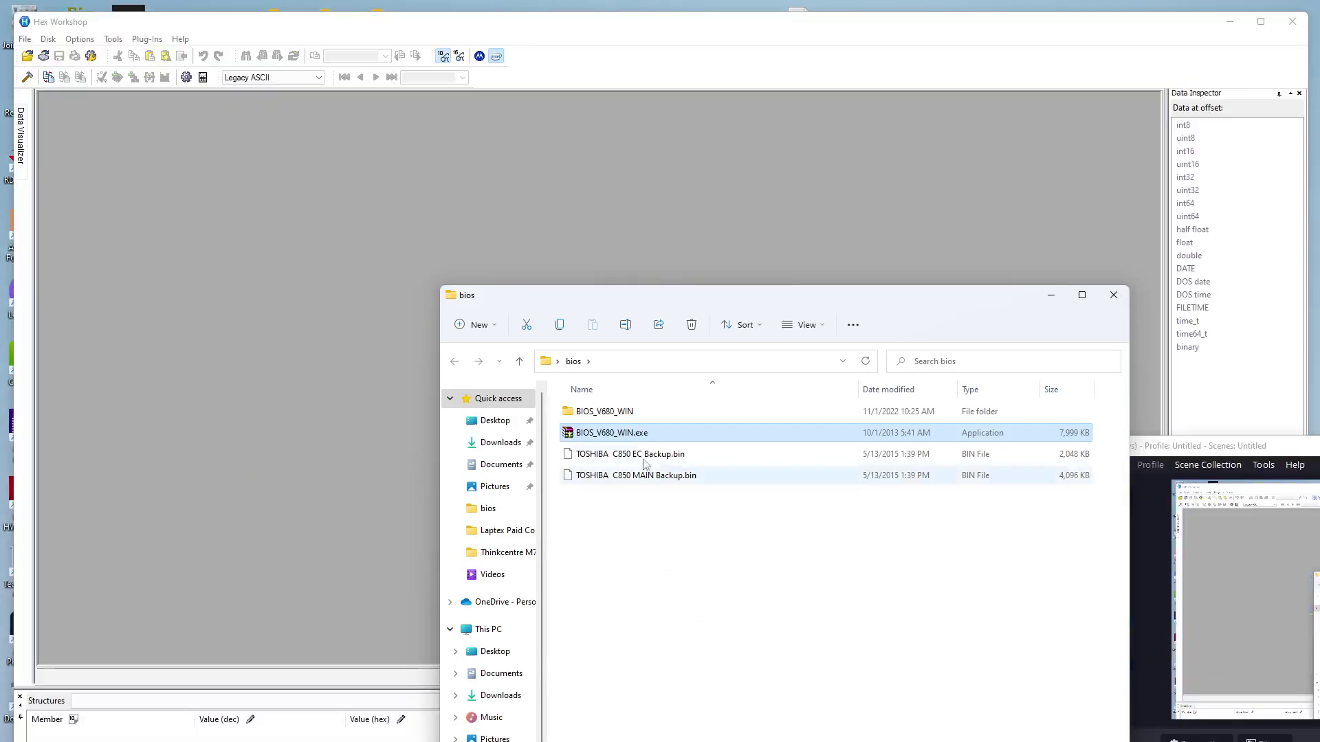
Step: Check the contents of the extracted BIOS_V680_WIN folder and return to the bios folder
left_click(627, 418)
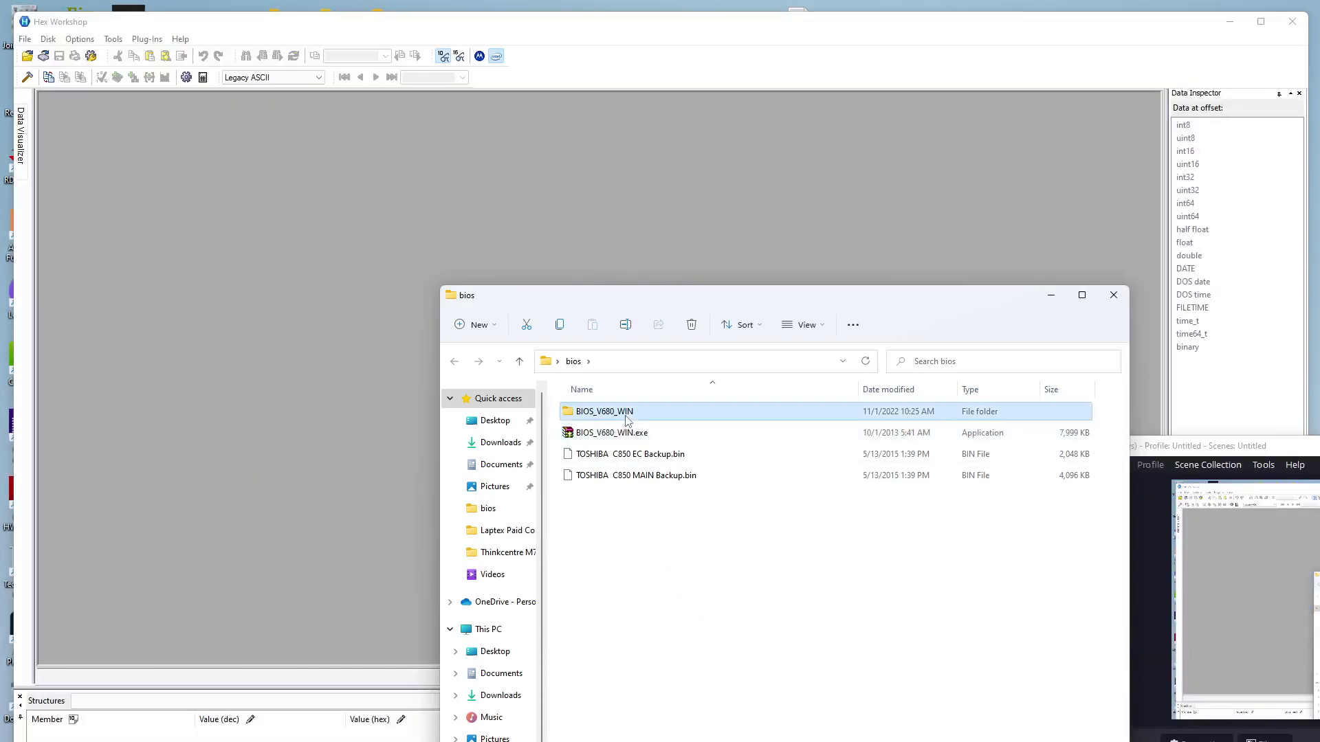
double_click(626, 415)
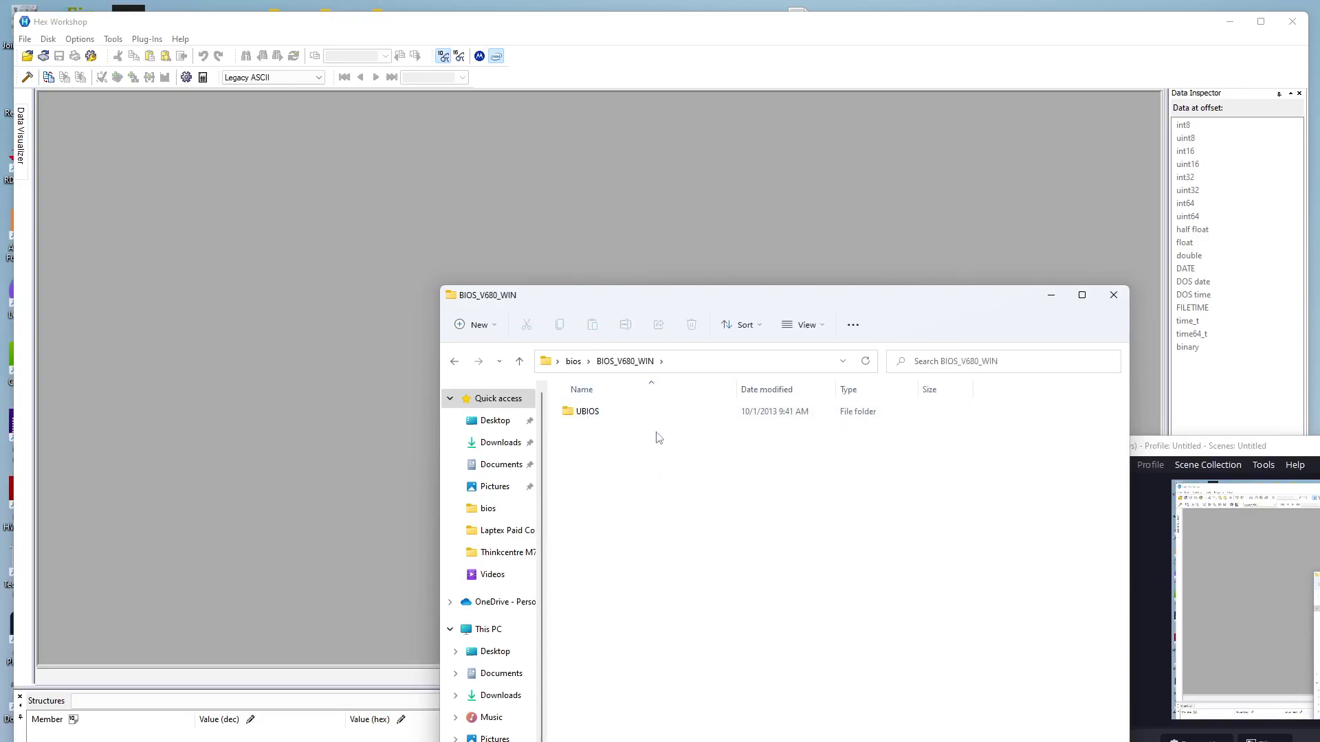
left_click(454, 361)
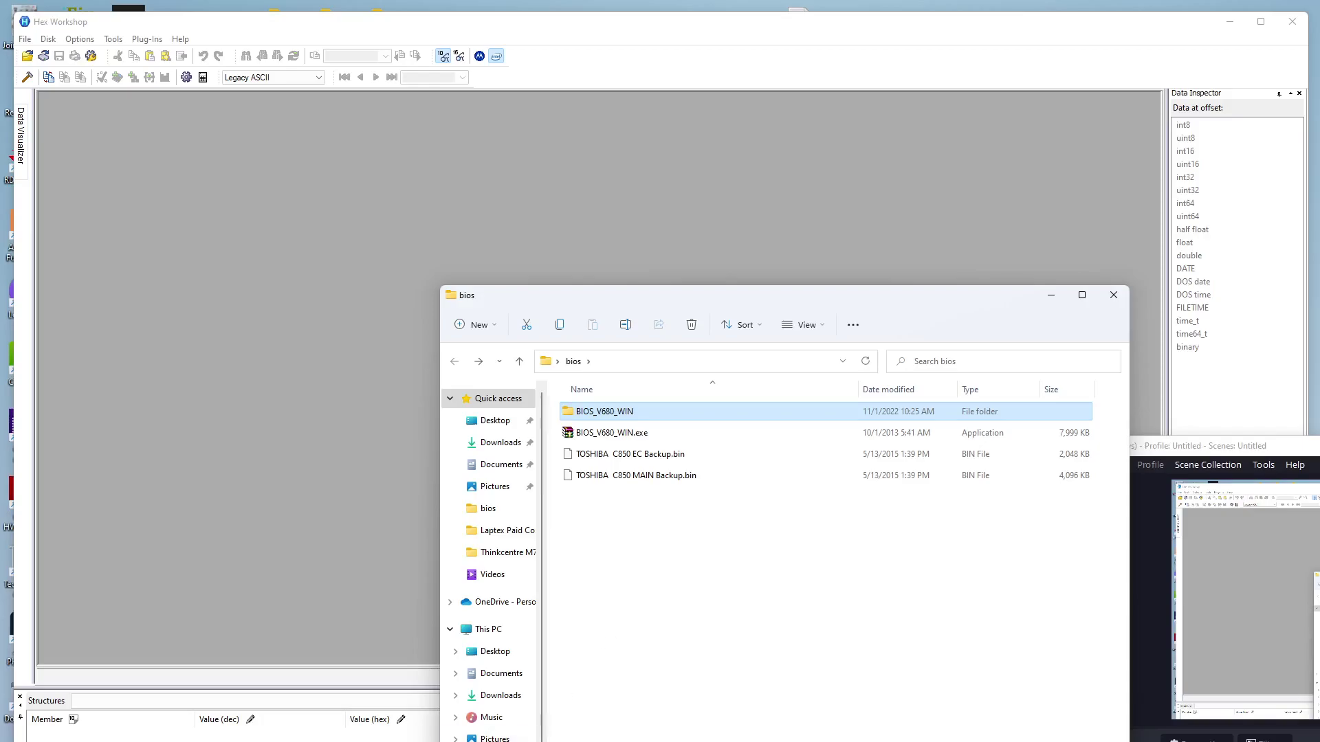
Step: Browse the C: drive to the user profile's AppData\Local\Temp folder to view where temporary files are stored
key("alt+Left")
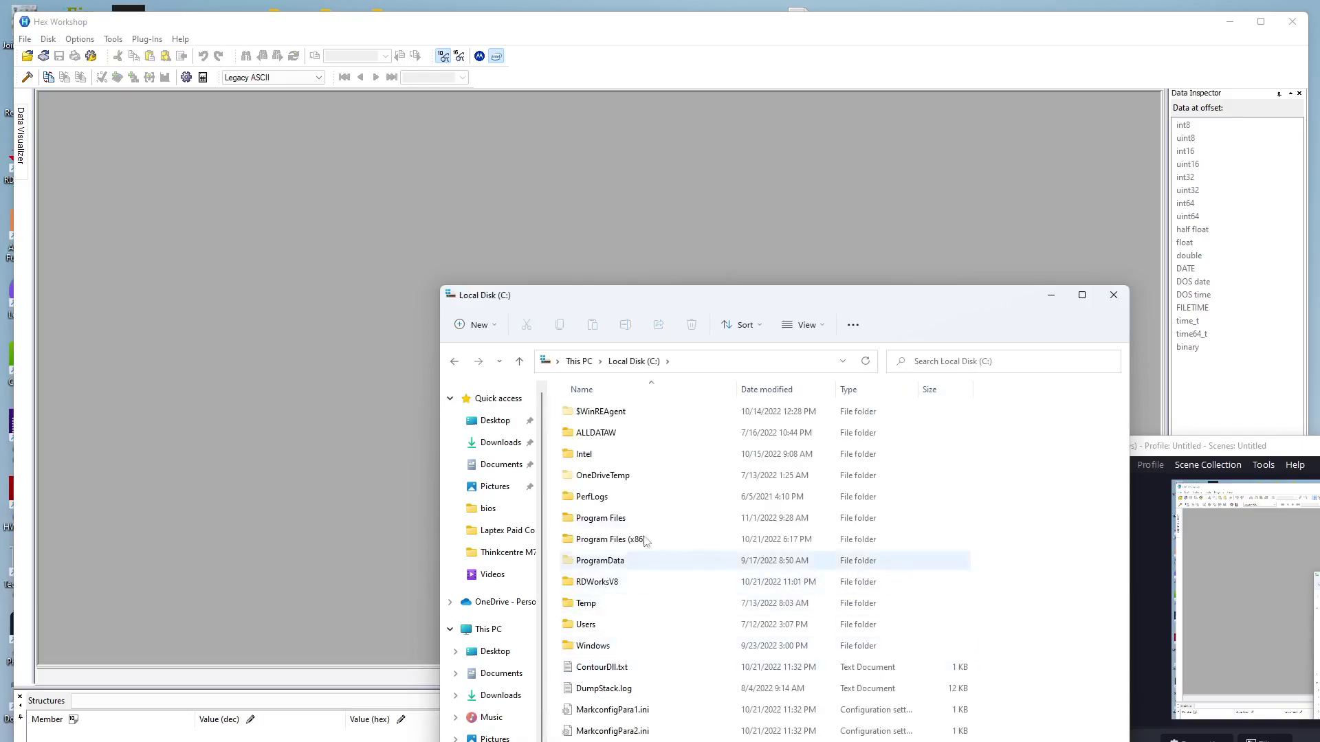
double_click(614, 625)
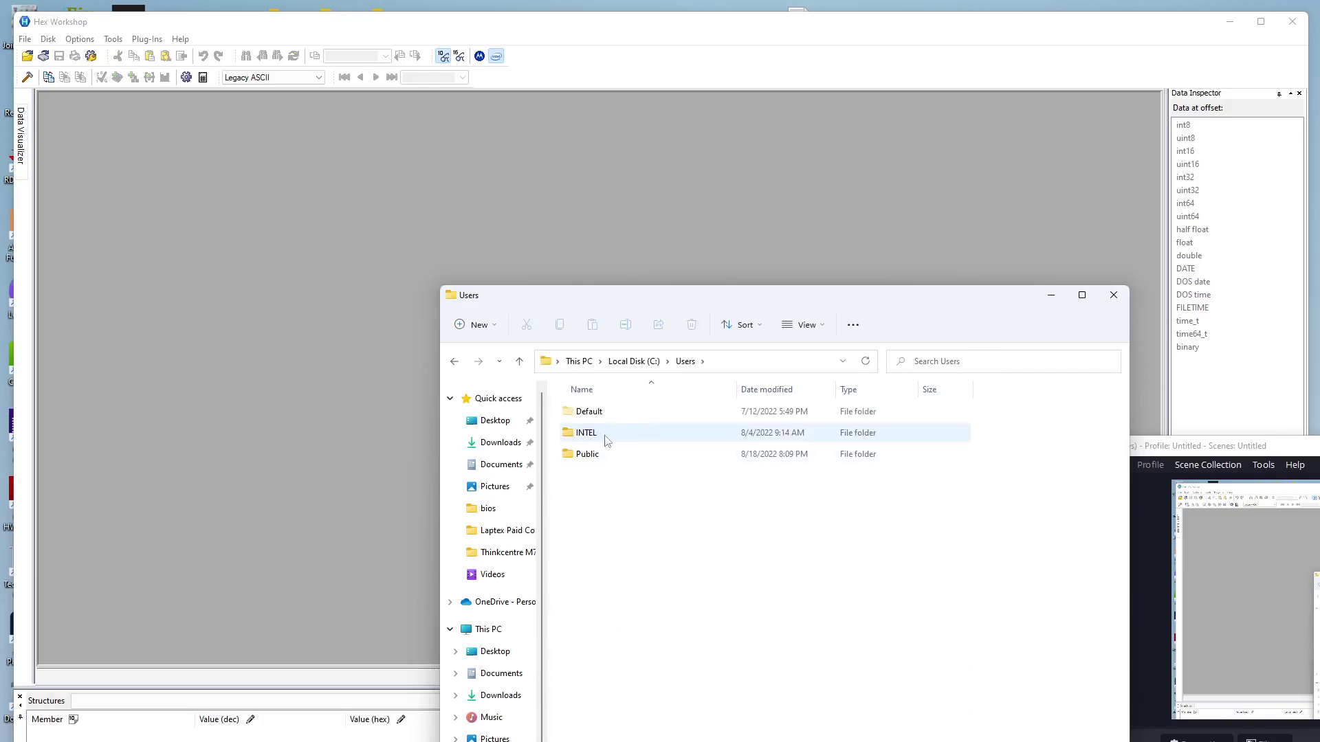
double_click(594, 436)
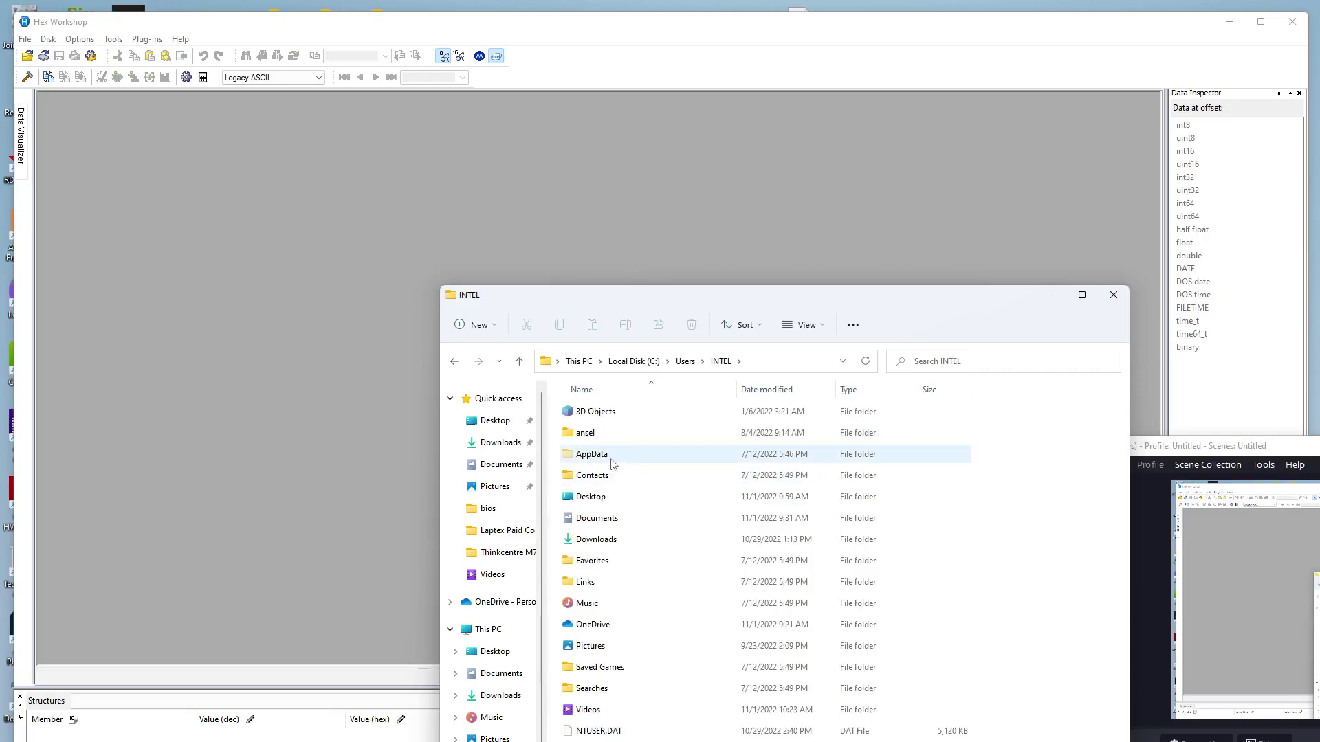
double_click(592, 455)
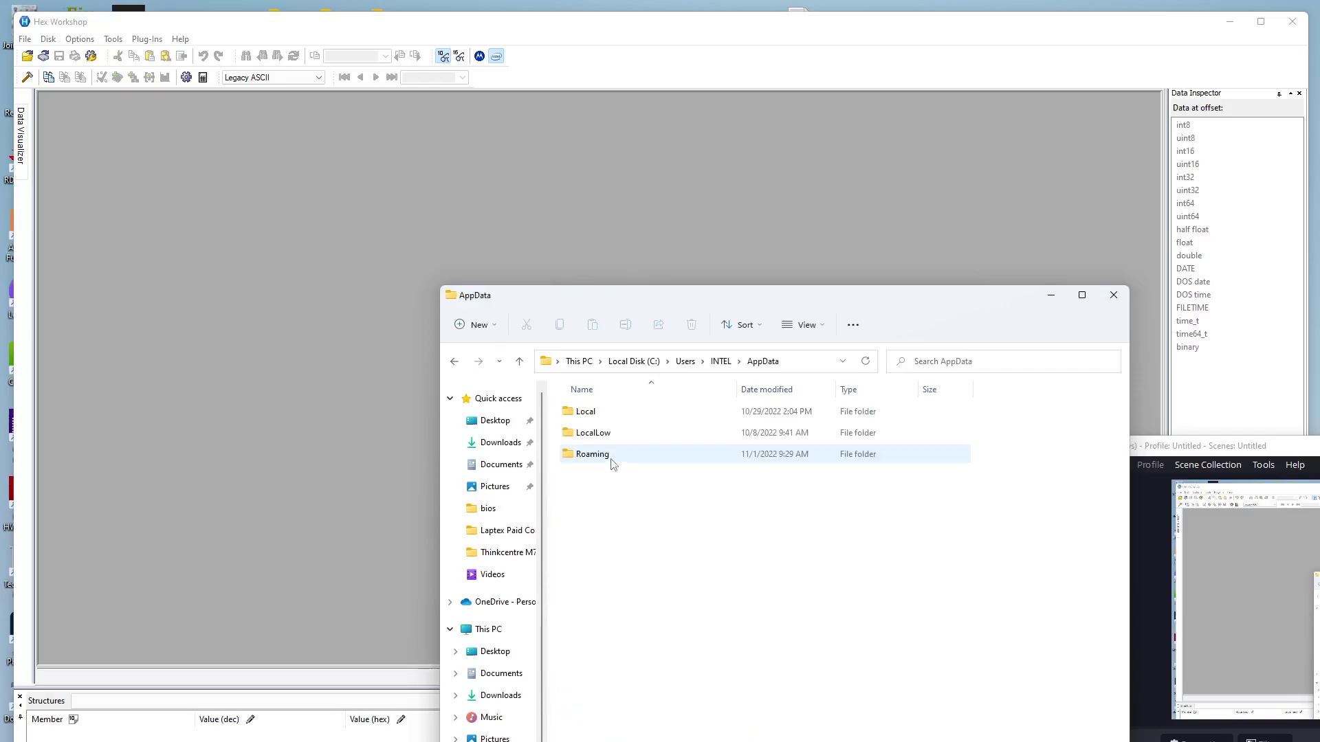
double_click(628, 411)
scroll(636, 638, "down", 3)
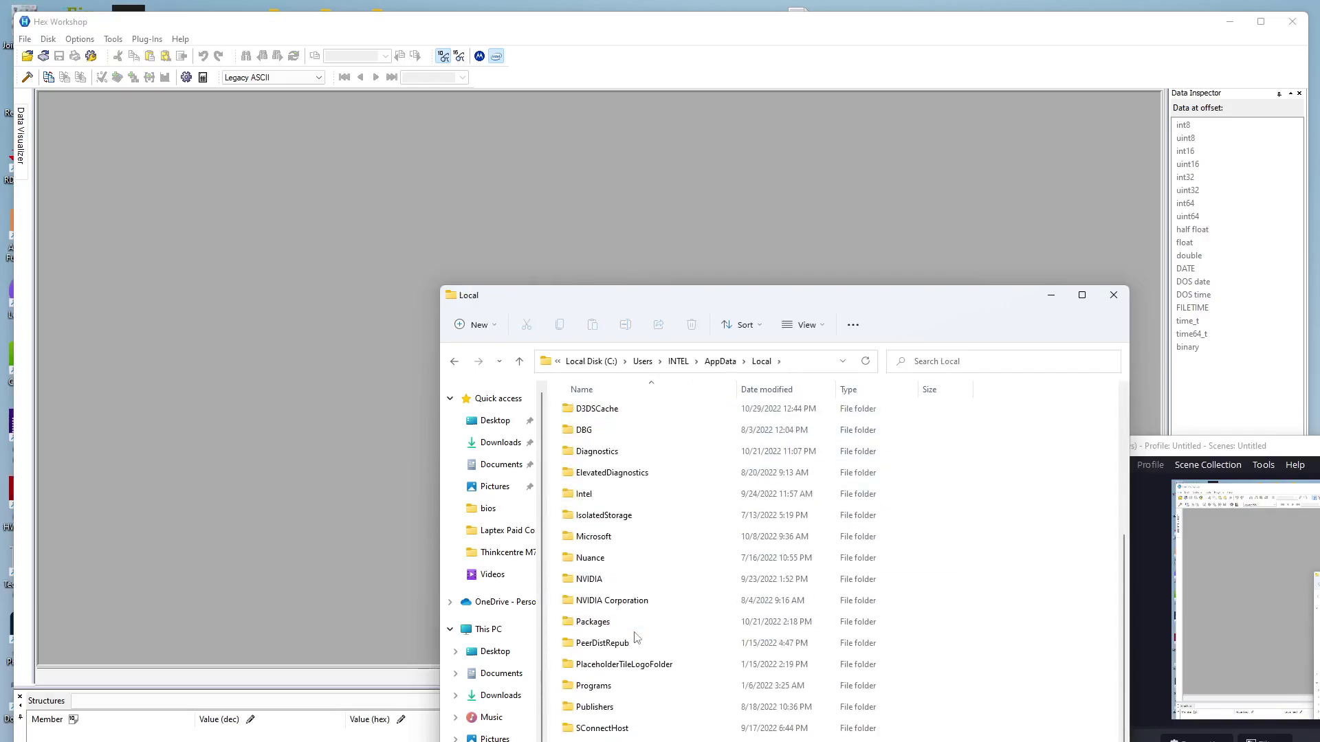
double_click(612, 731)
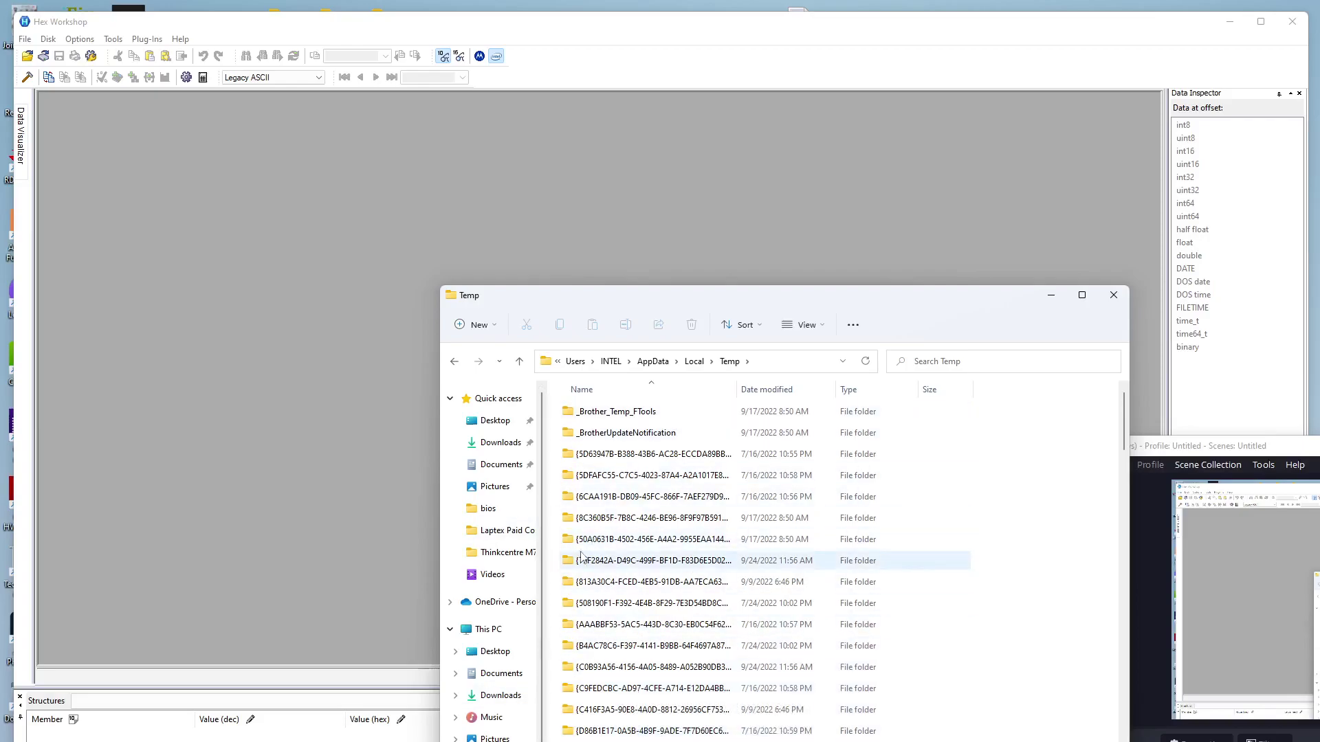
Step: Go back from the Temp folder through the parent folders to the bios folder
left_click(455, 361)
left_click(454, 361)
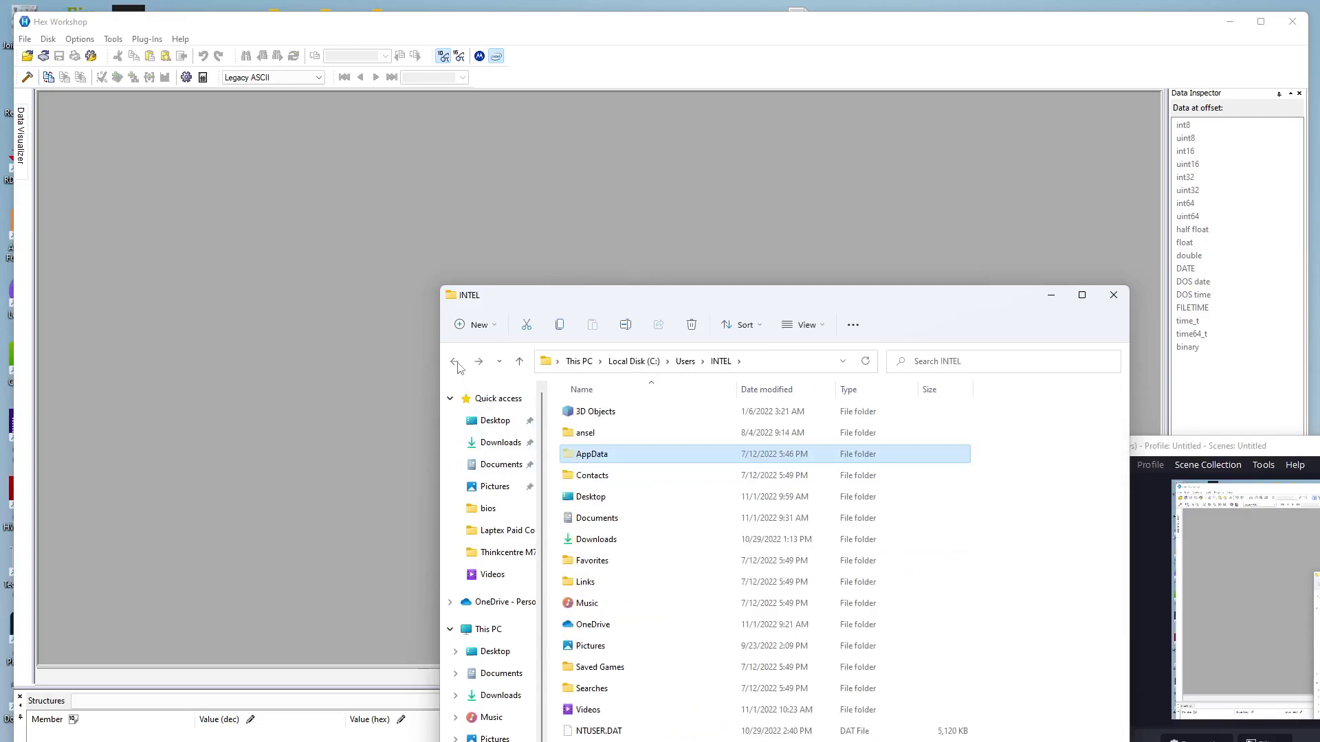
left_click(455, 361)
left_click(454, 362)
left_click(454, 361)
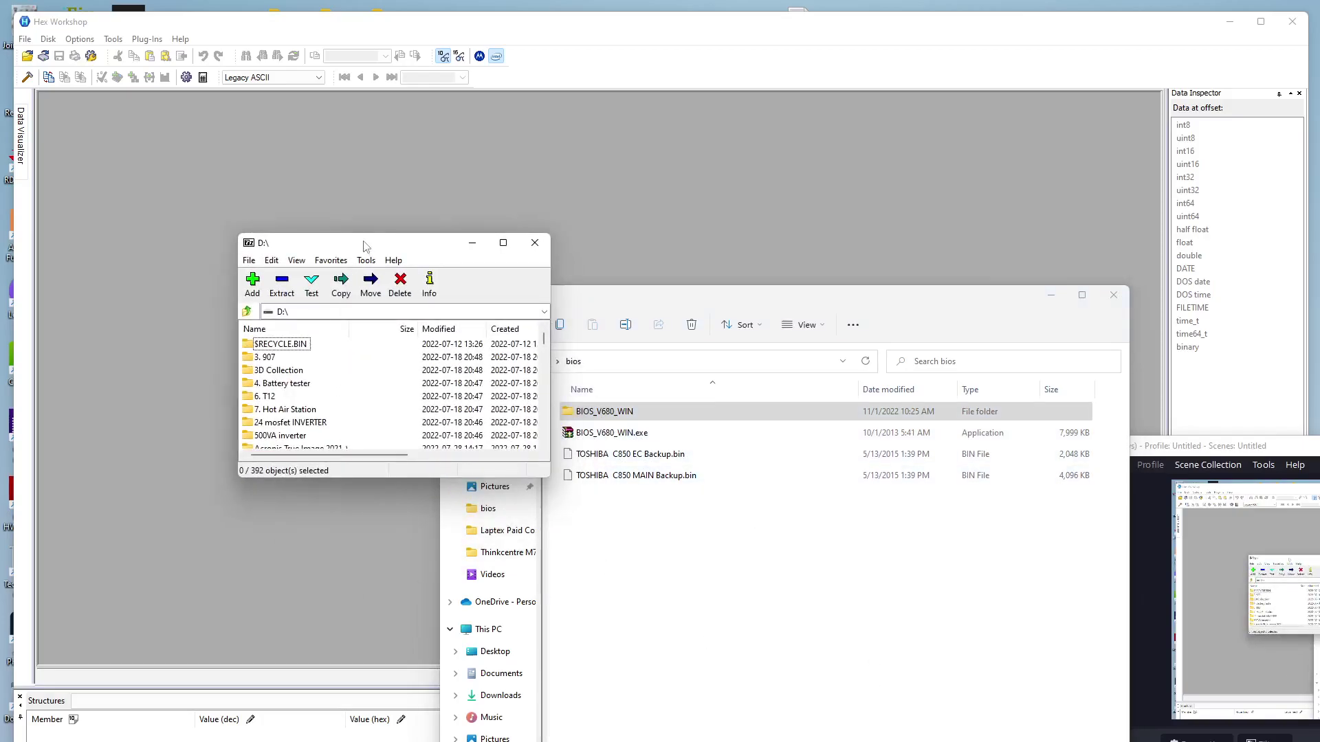
Step: Examine the working folder setting in the 7-Zip options and close 7-Zip without changing anything
left_click_drag(365, 247, 740, 506)
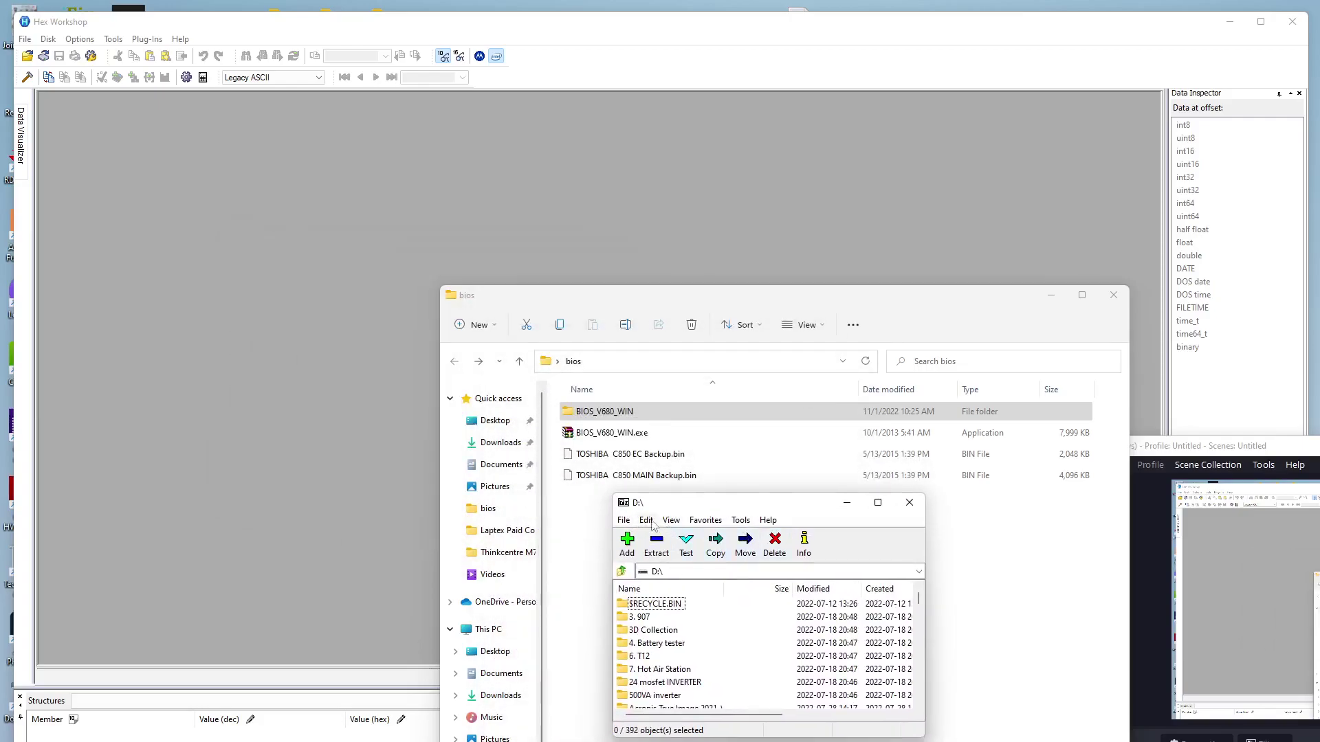
left_click(740, 523)
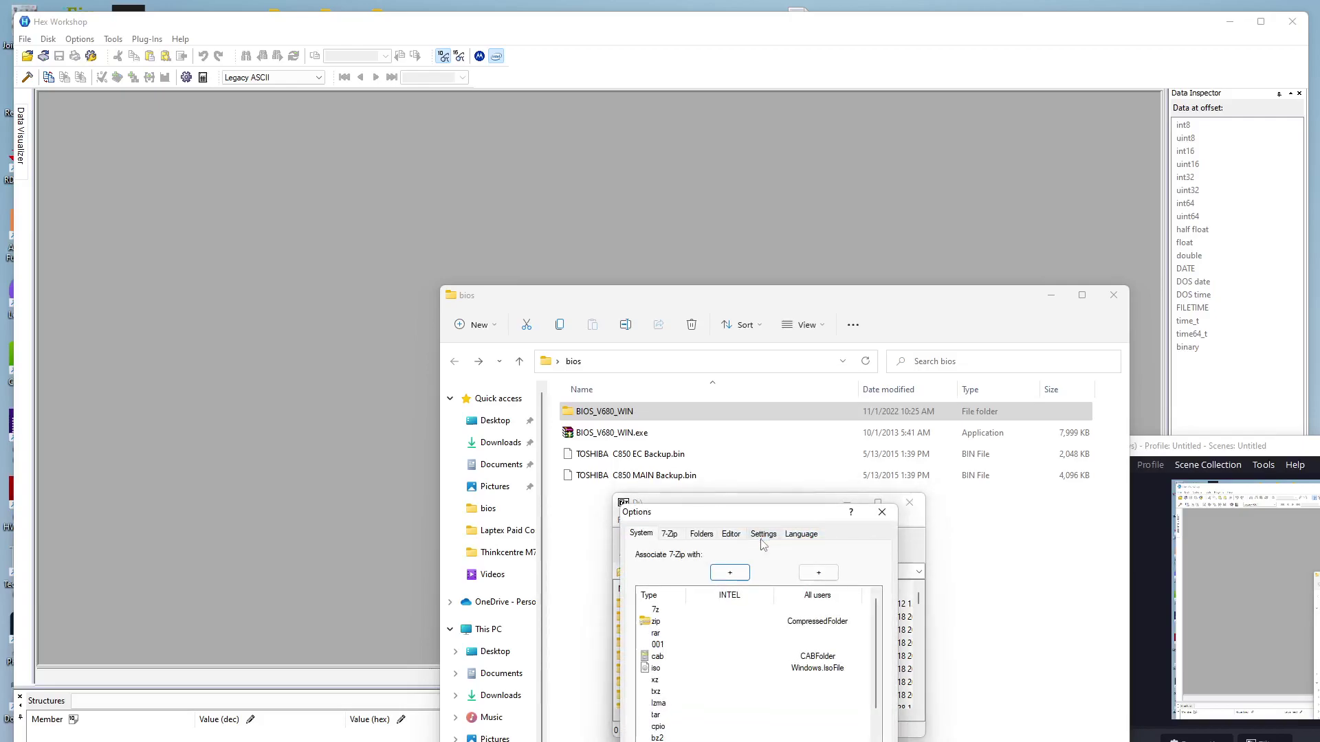
left_click(701, 534)
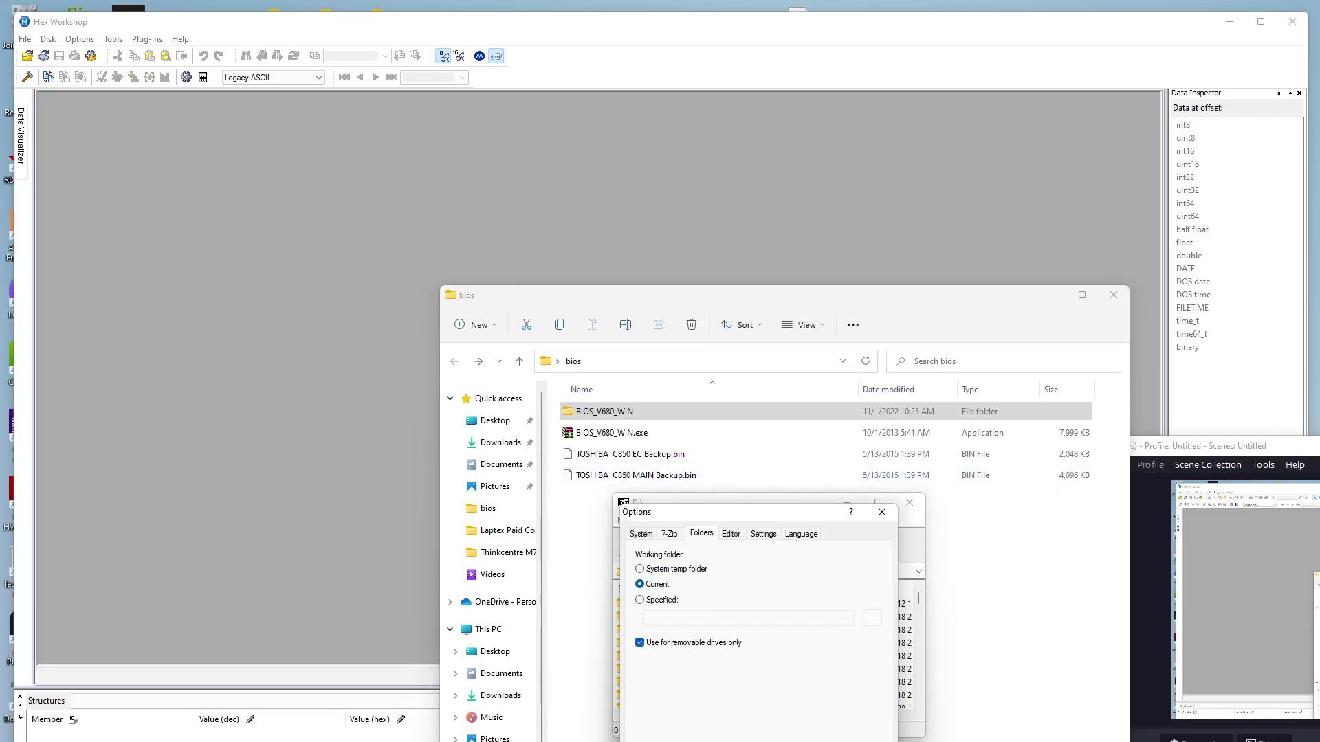
key("Escape")
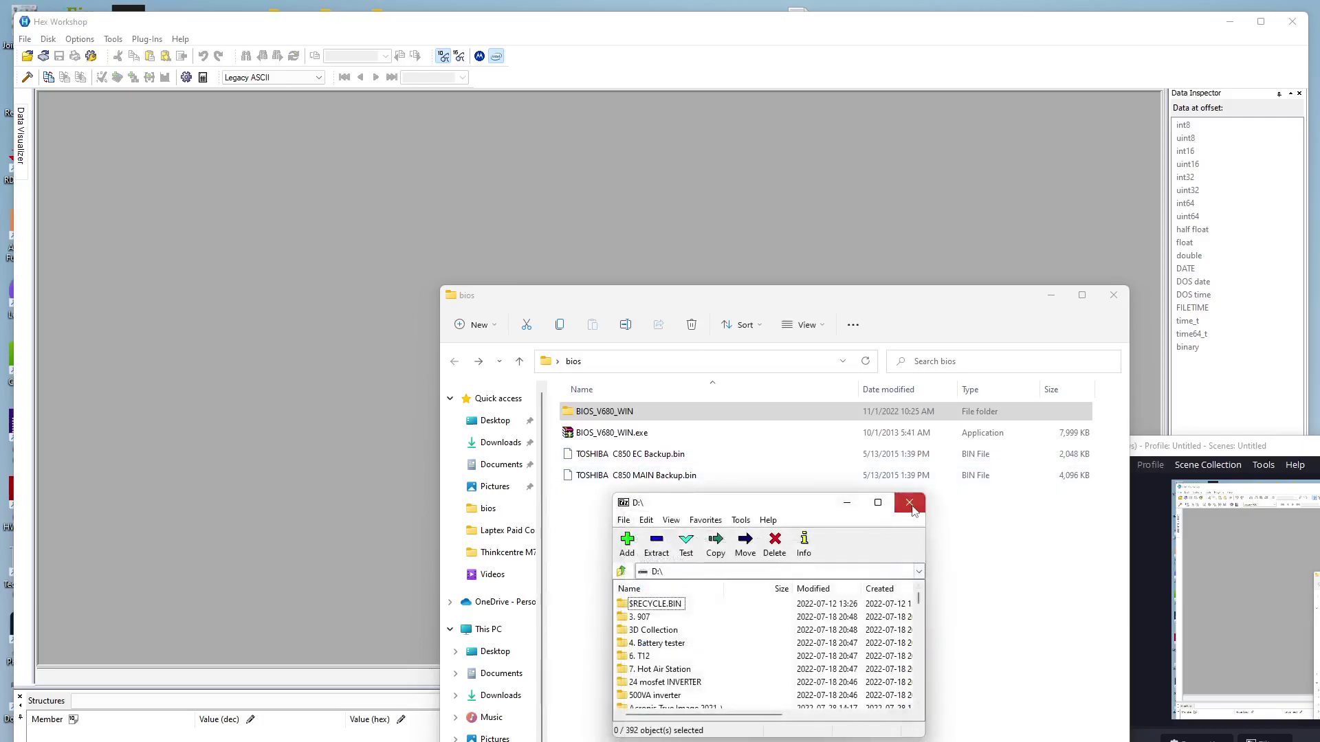
left_click(648, 596)
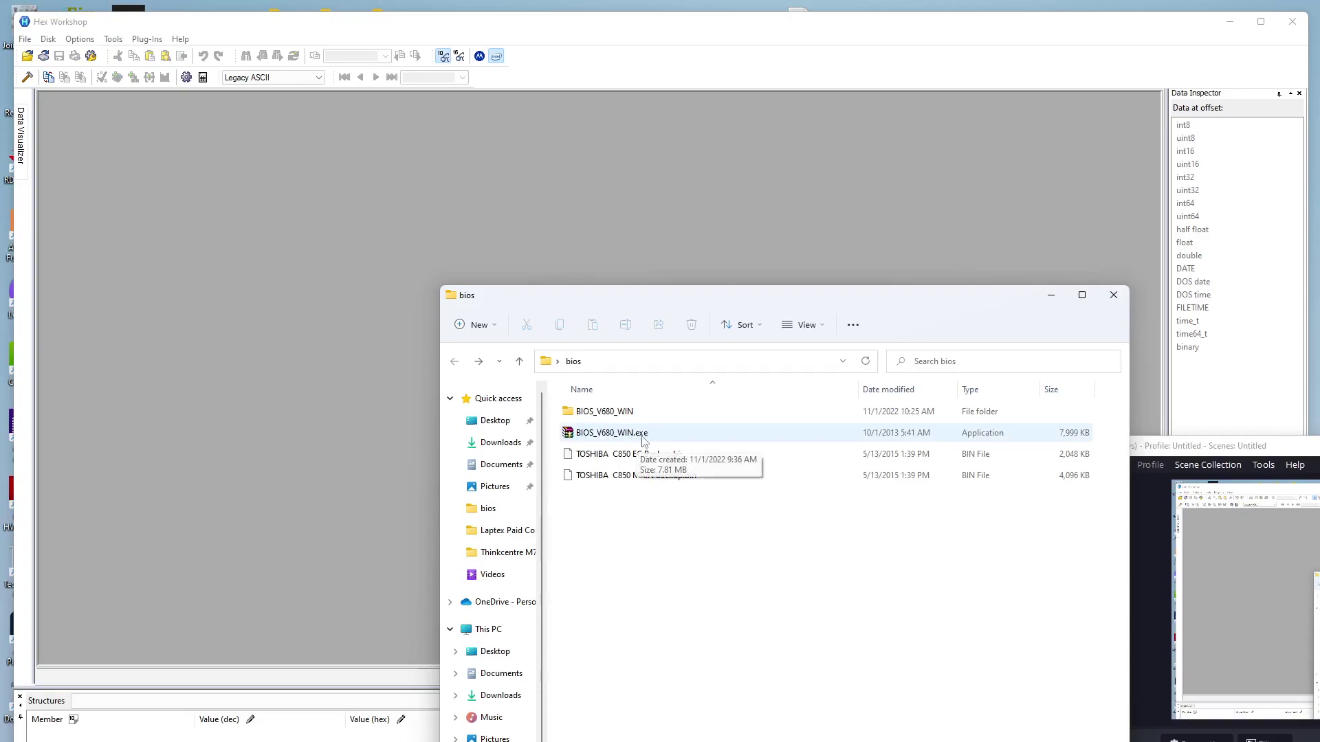
Step: Open the UBIOS folder inside BIOS_V680_WIN to view the extracted flash programs
double_click(632, 412)
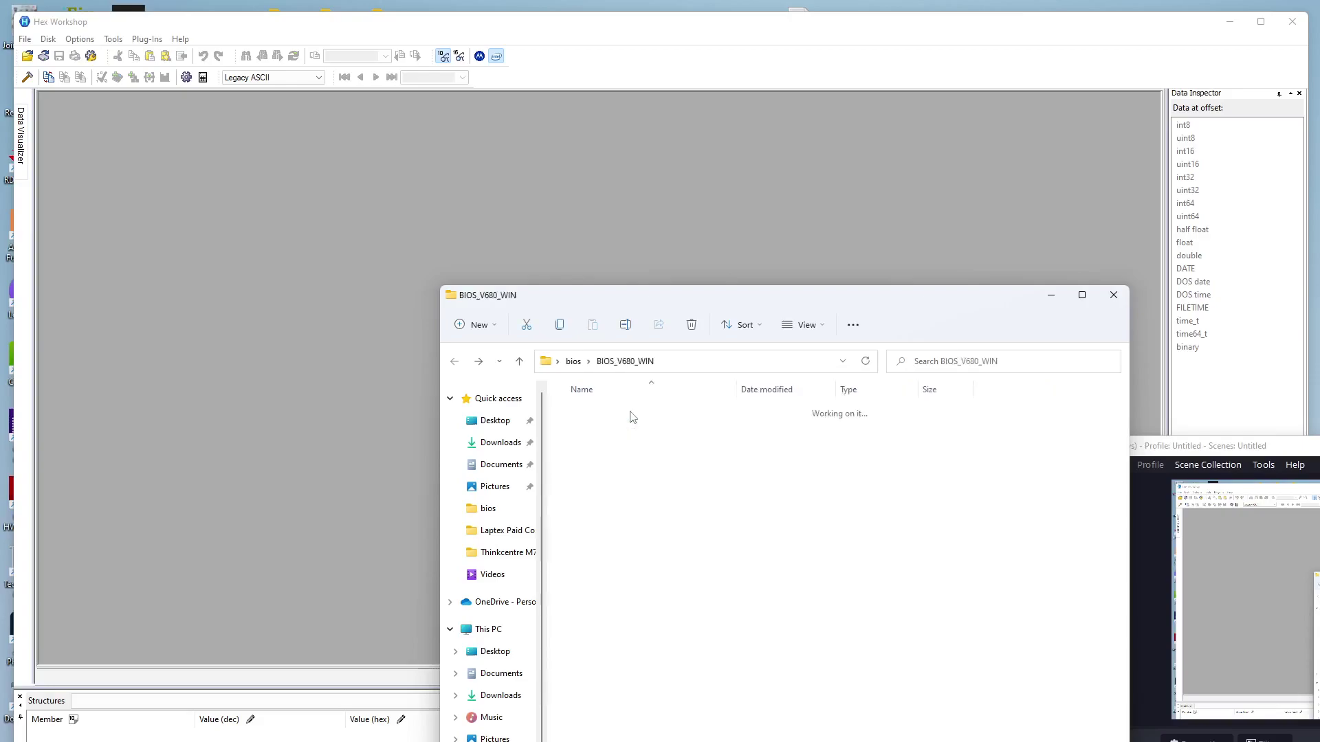
double_click(583, 414)
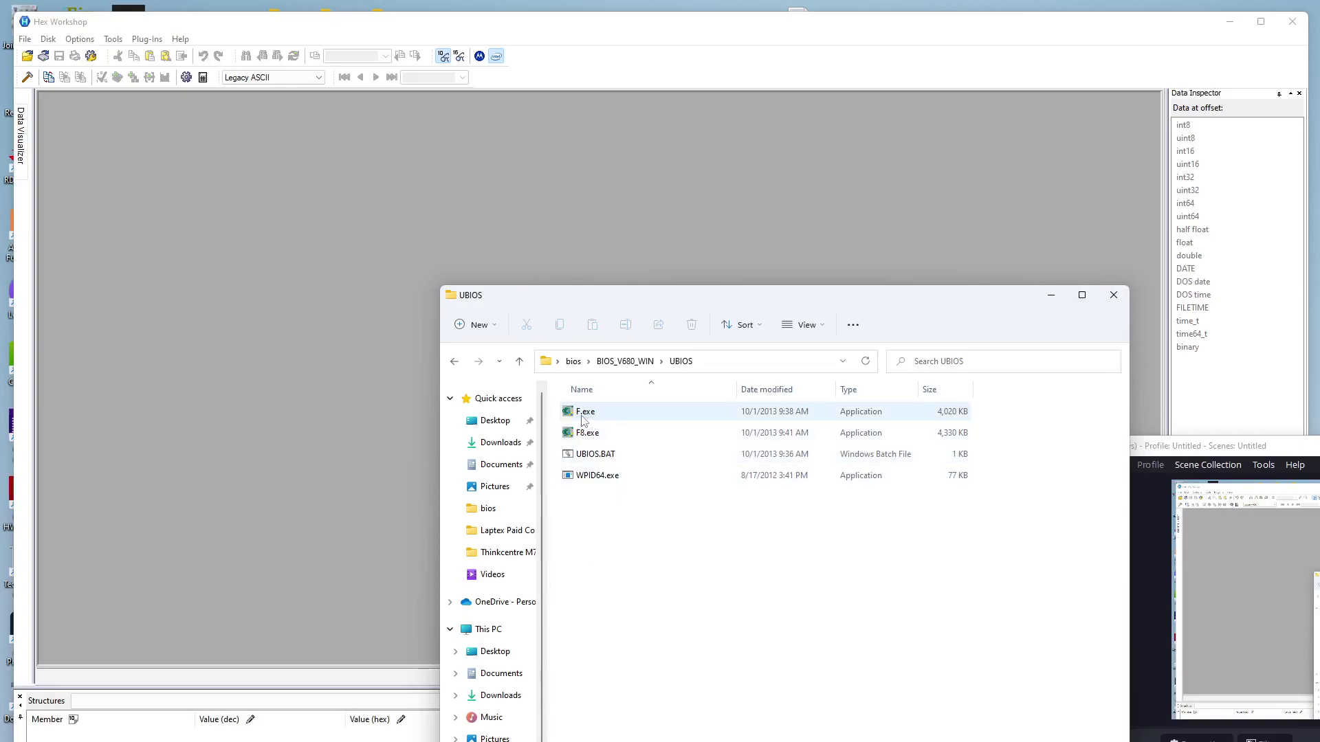
mouse_move(582, 420)
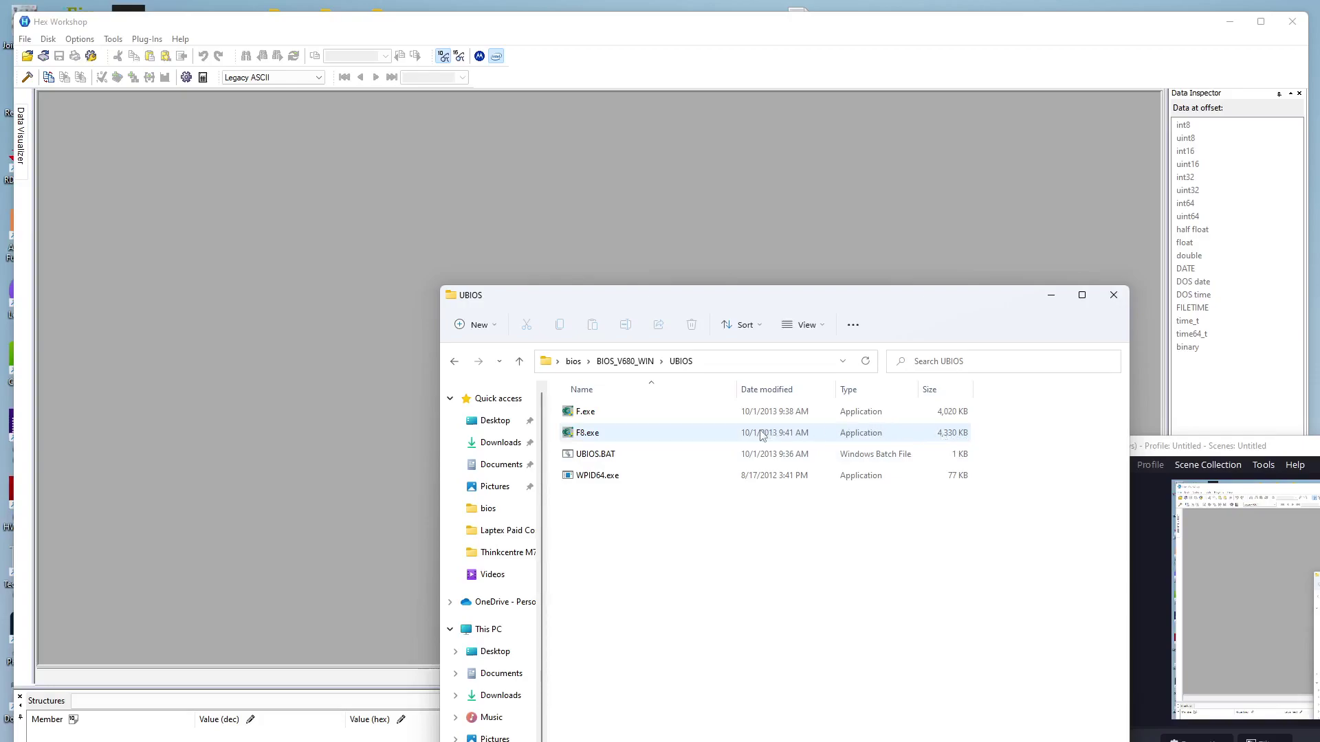
Step: Extract F8.exe with 7-Zip into its own F8 folder within UBIOS and dismiss the extraction report
right_click(633, 437)
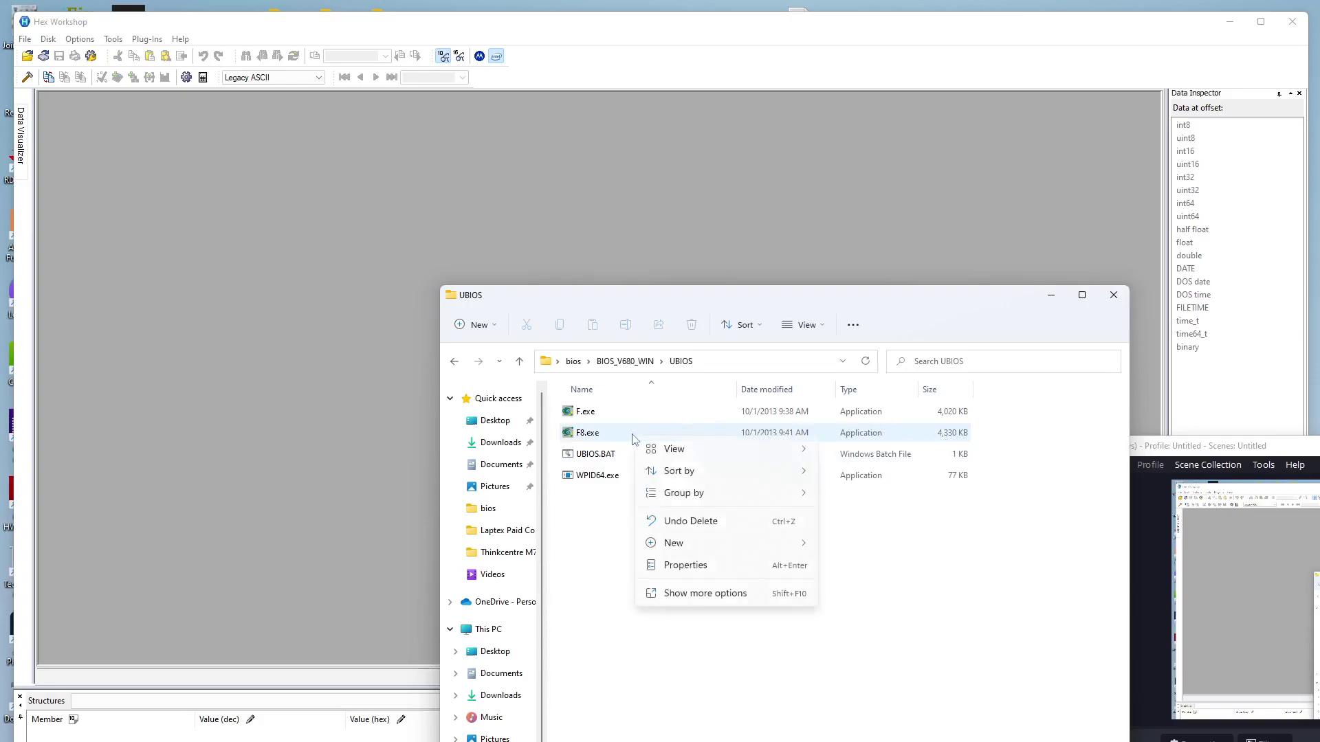
left_click(684, 594)
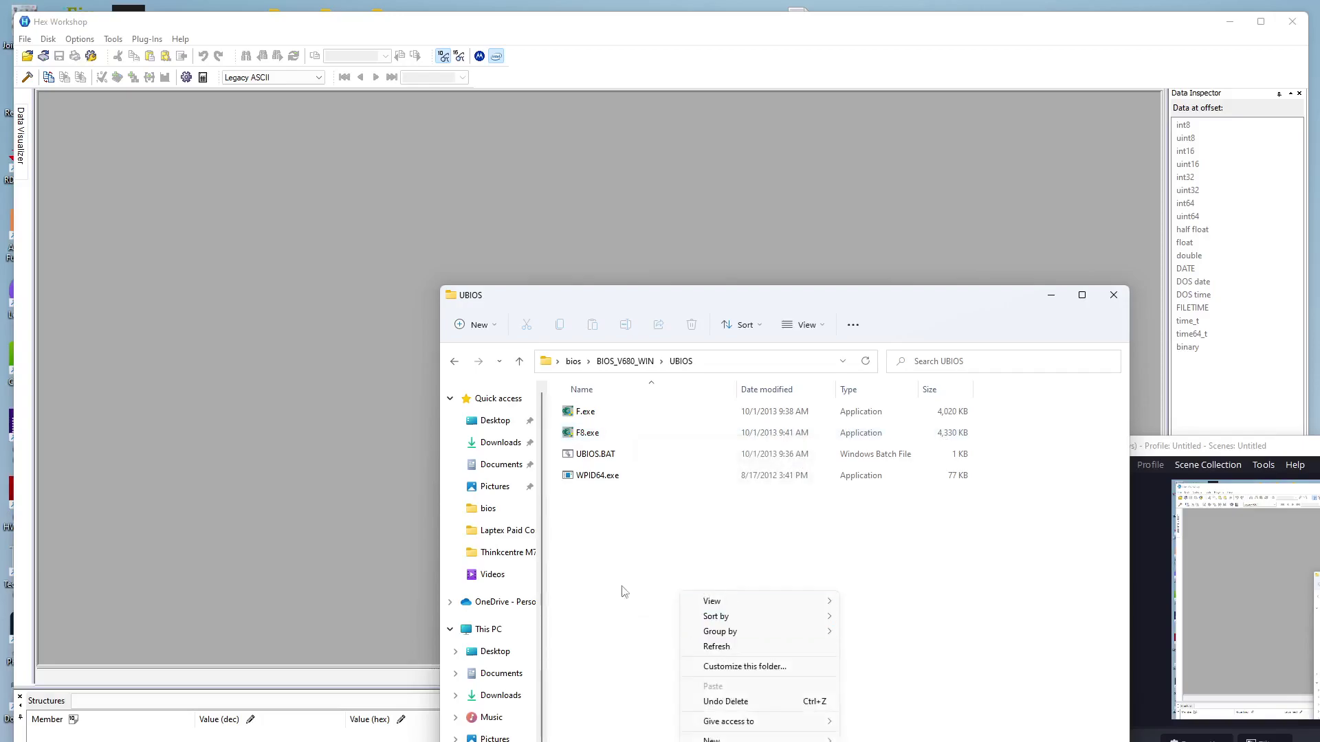
left_click(578, 435)
right_click(584, 434)
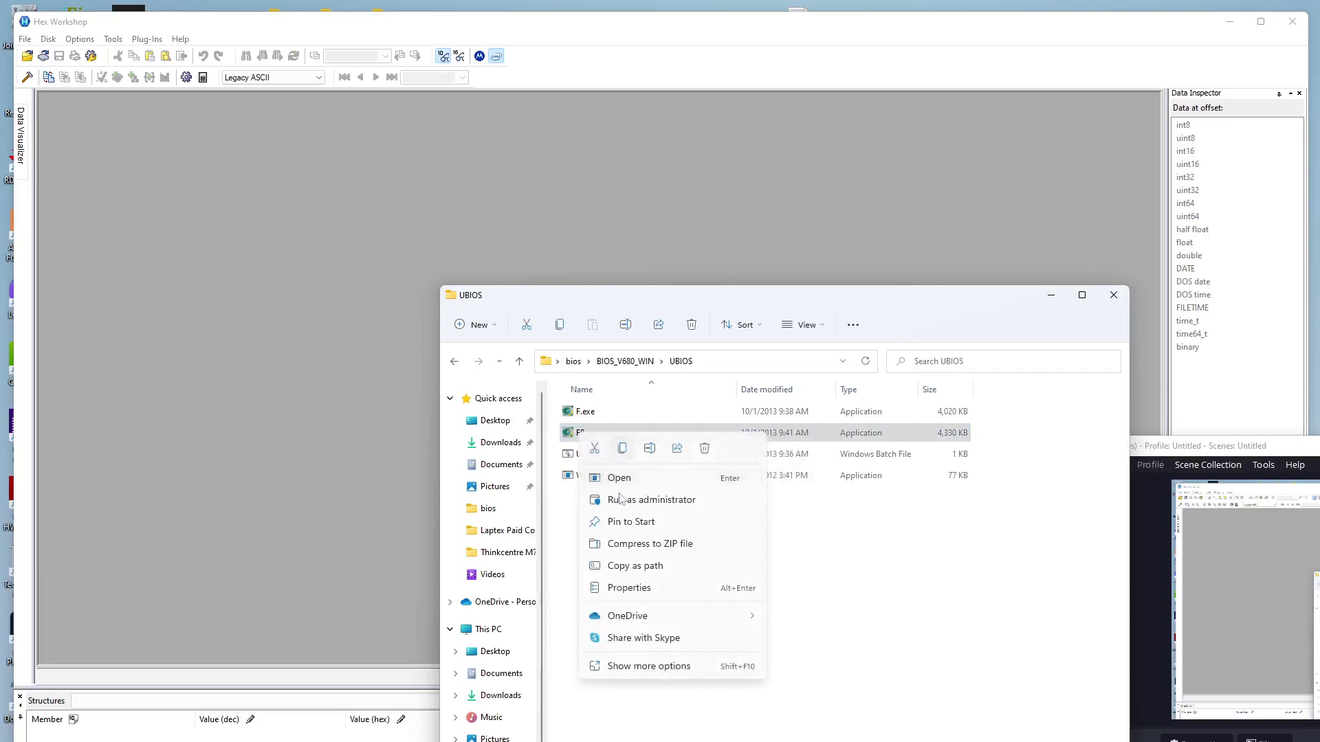
left_click(625, 665)
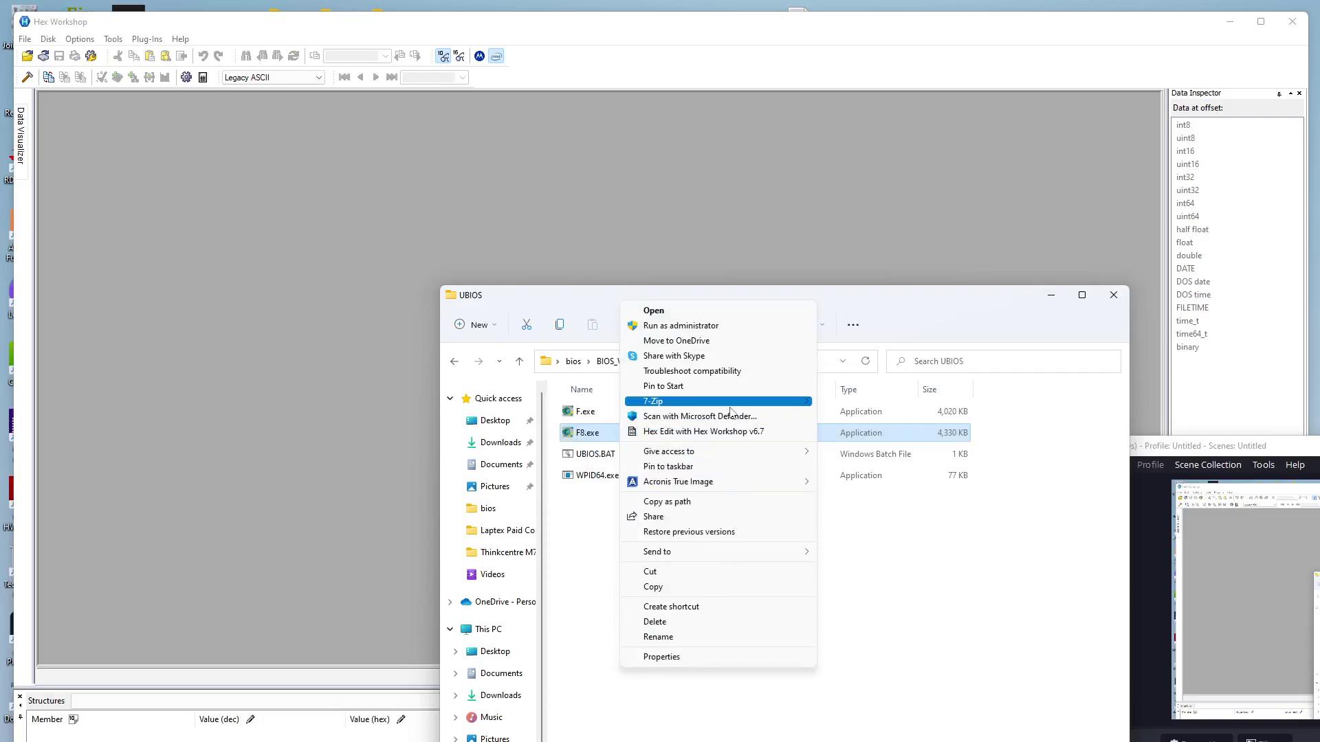
mouse_move(770, 402)
left_click(887, 467)
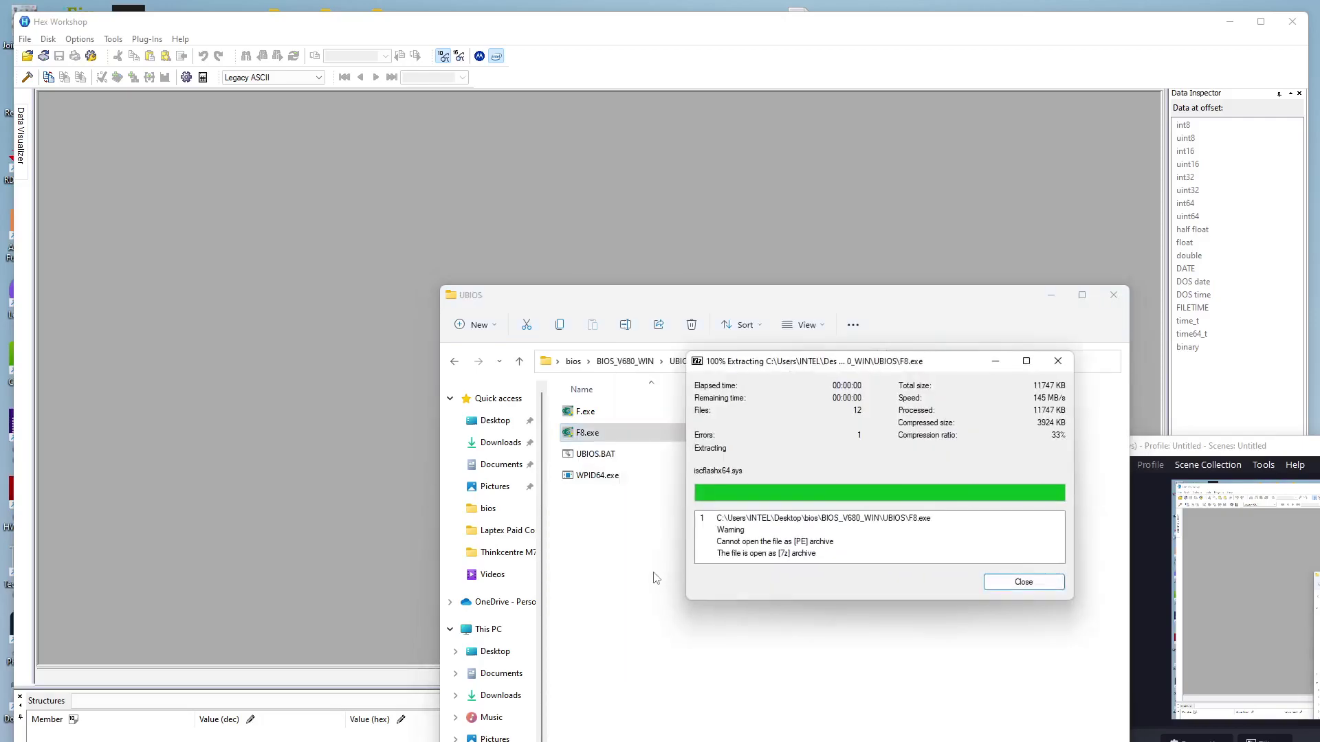
left_click(1019, 578)
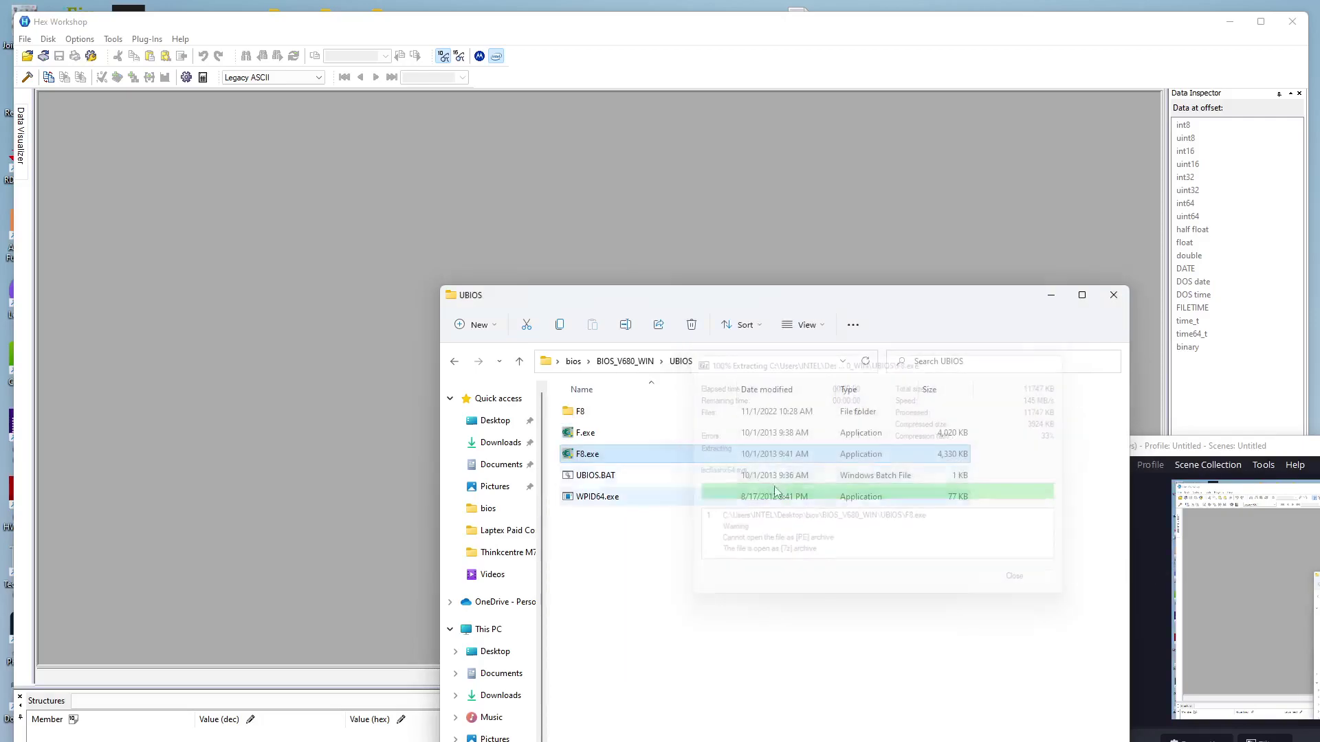
Step: Copy the BIOS image F8680.FD from the extracted F8 folder
double_click(605, 412)
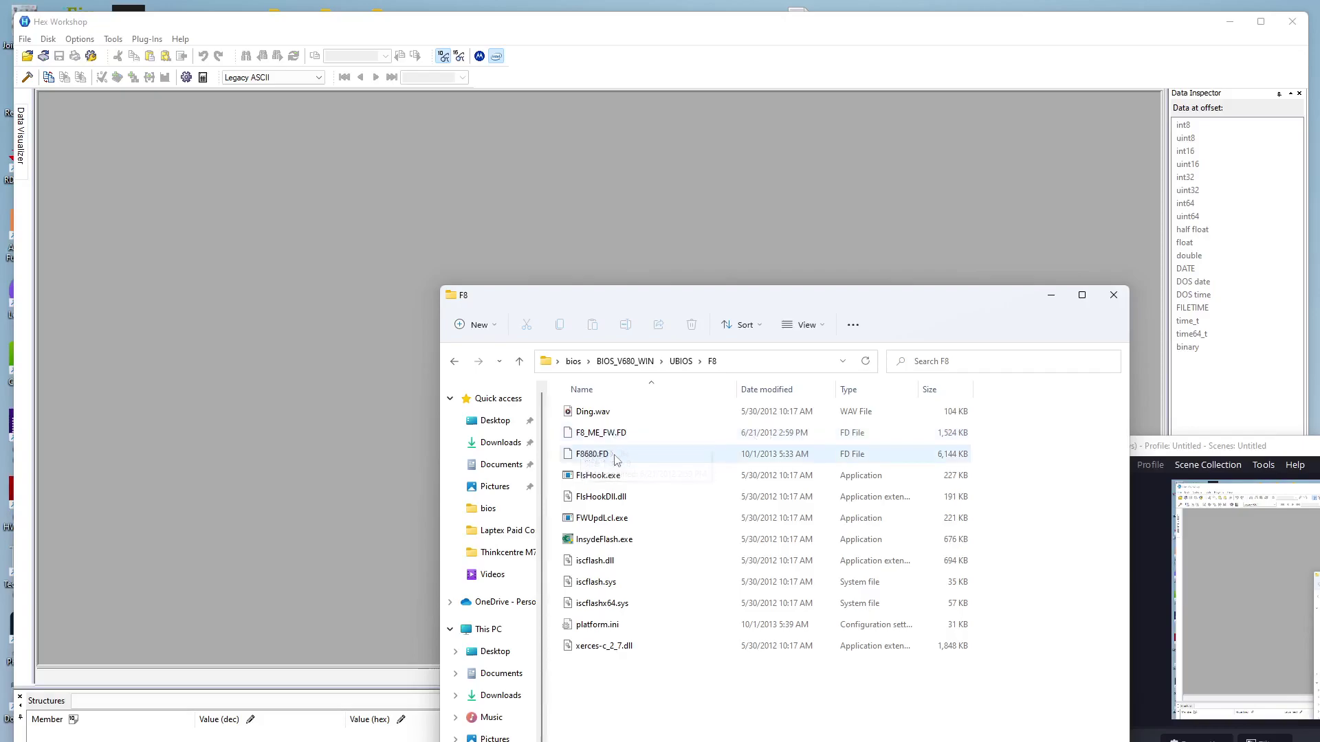
left_click(591, 459)
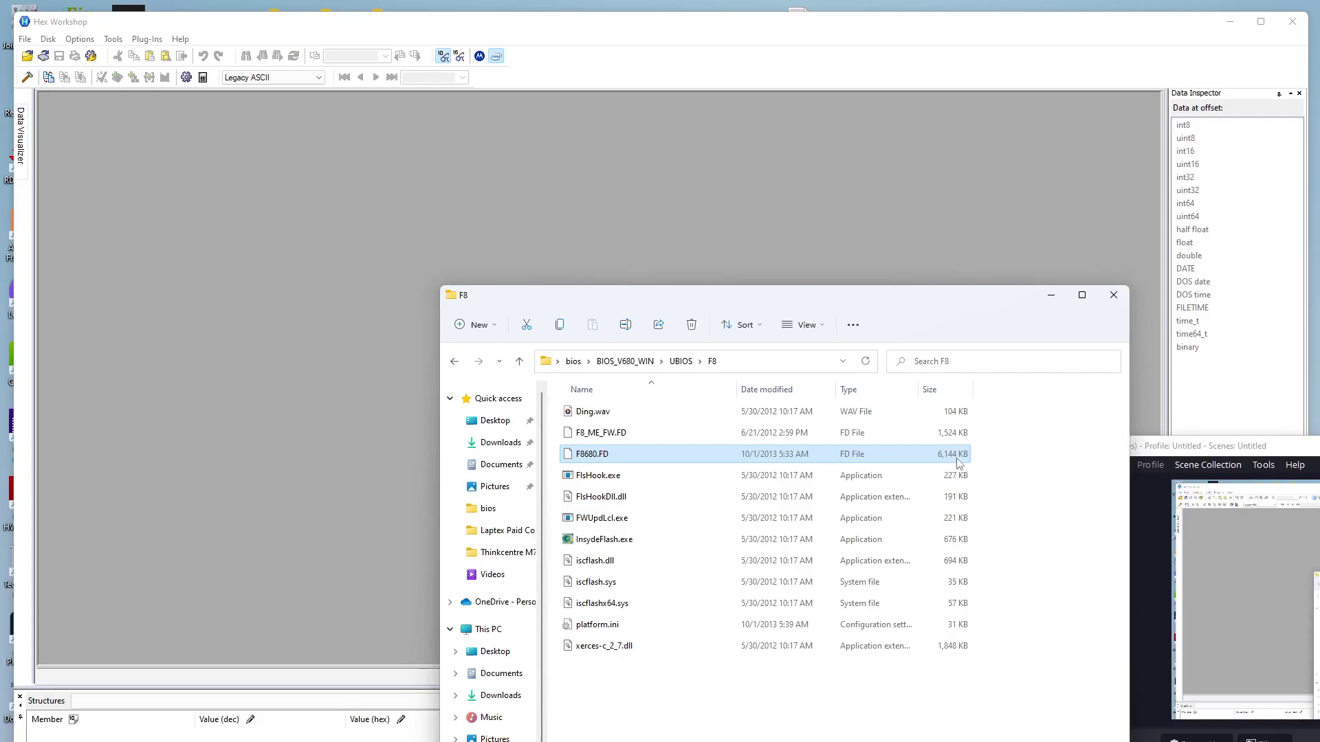
right_click(665, 456)
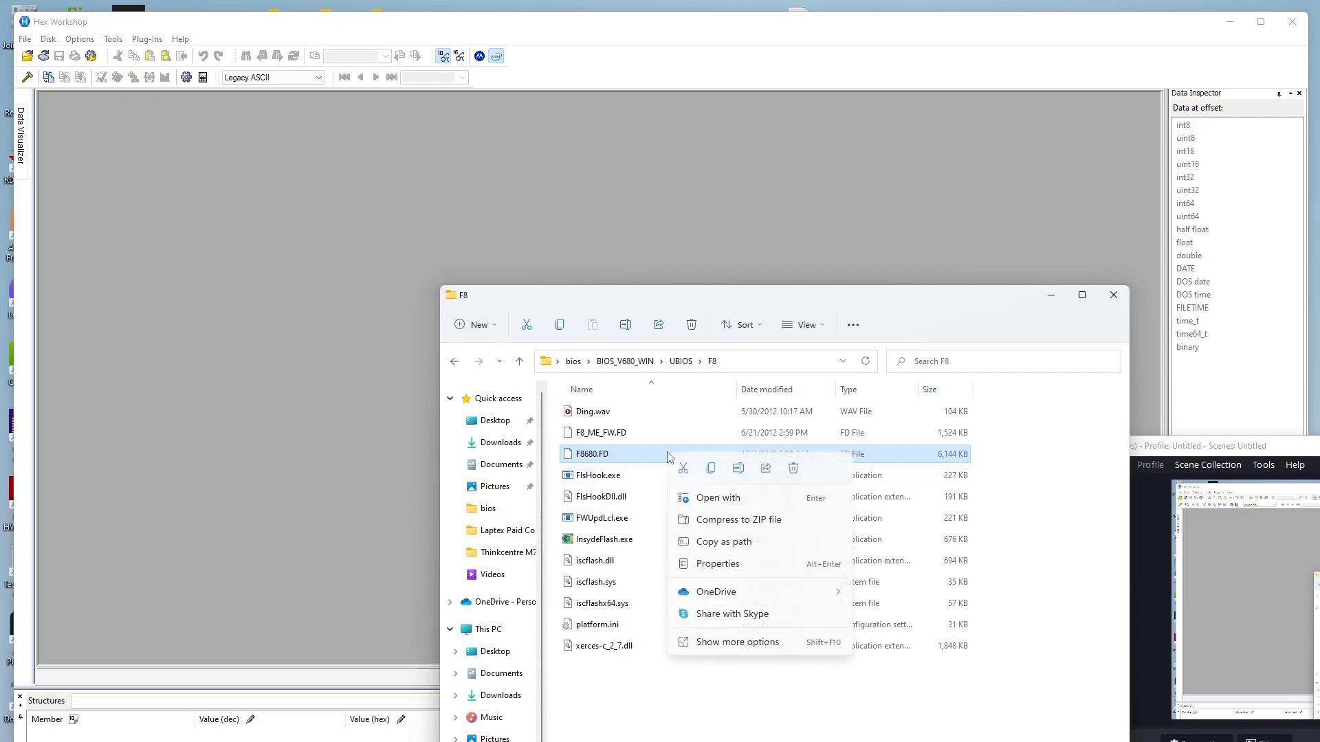
left_click(711, 470)
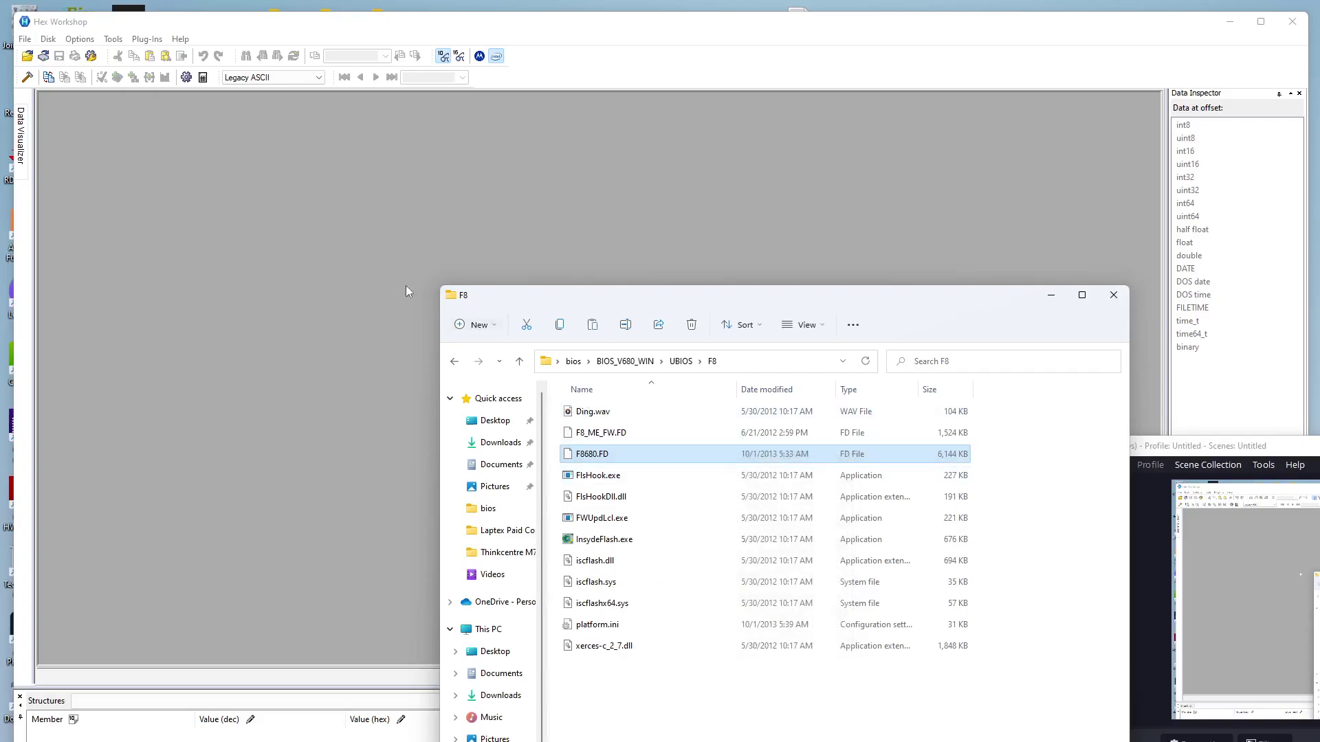
Step: Return to the bios folder and paste the copied F8680.FD there beside the Toshiba C850 backups
left_click(455, 363)
left_click(455, 363)
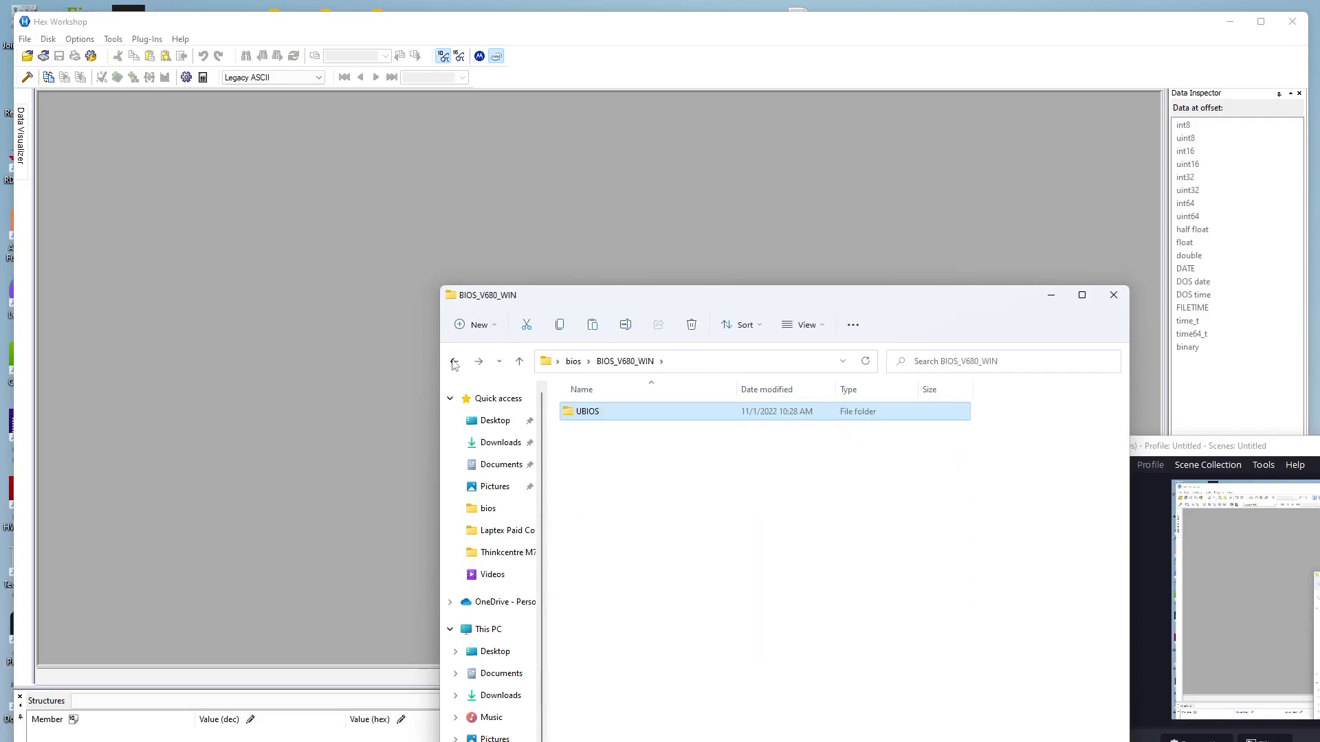
left_click(455, 363)
right_click(664, 551)
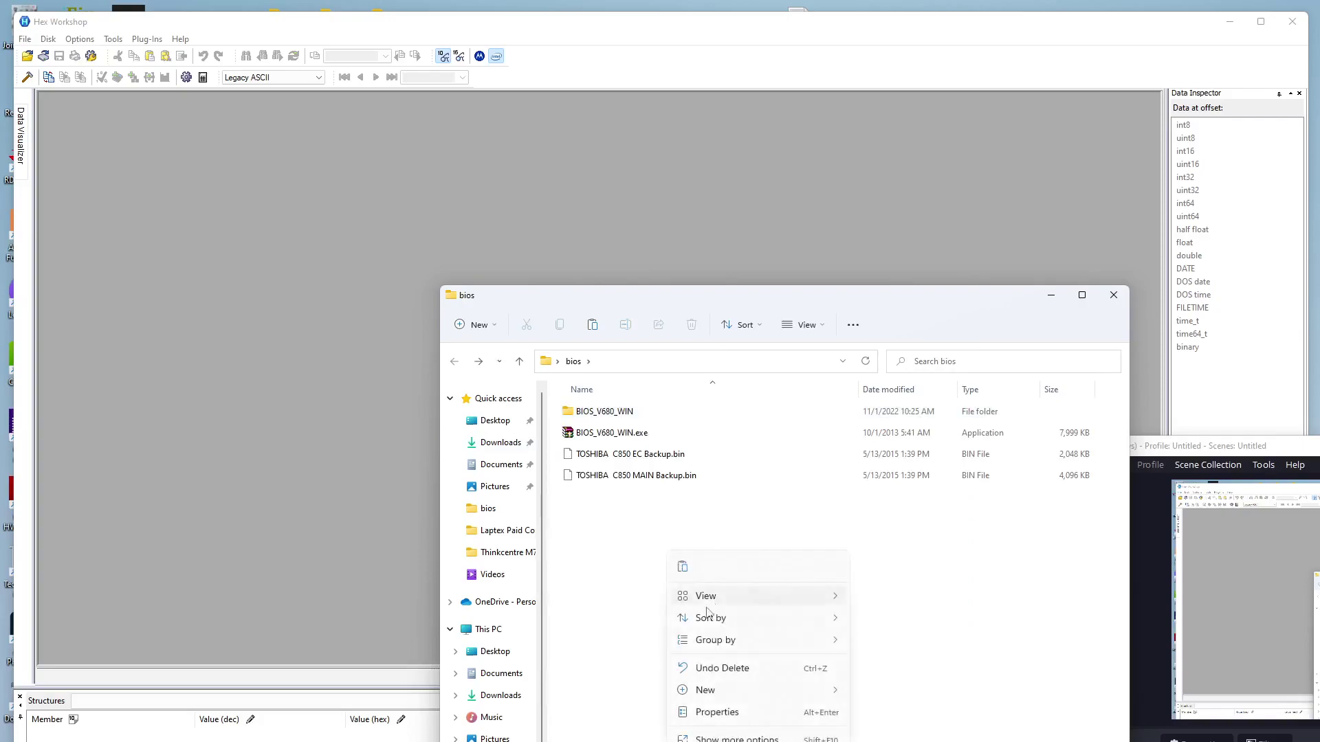
left_click(684, 568)
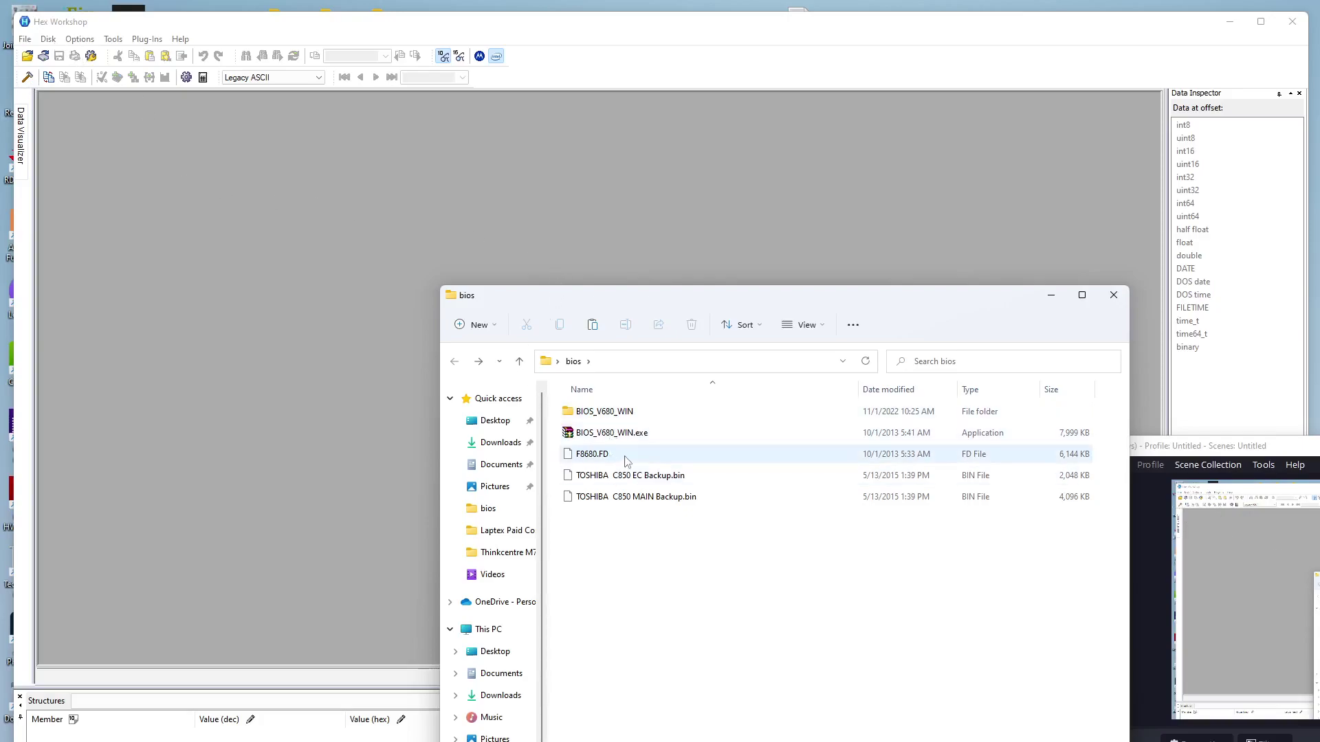
Step: Open F8680.FD from the bios folder in Hex Workshop
left_click_drag(631, 459, 236, 232)
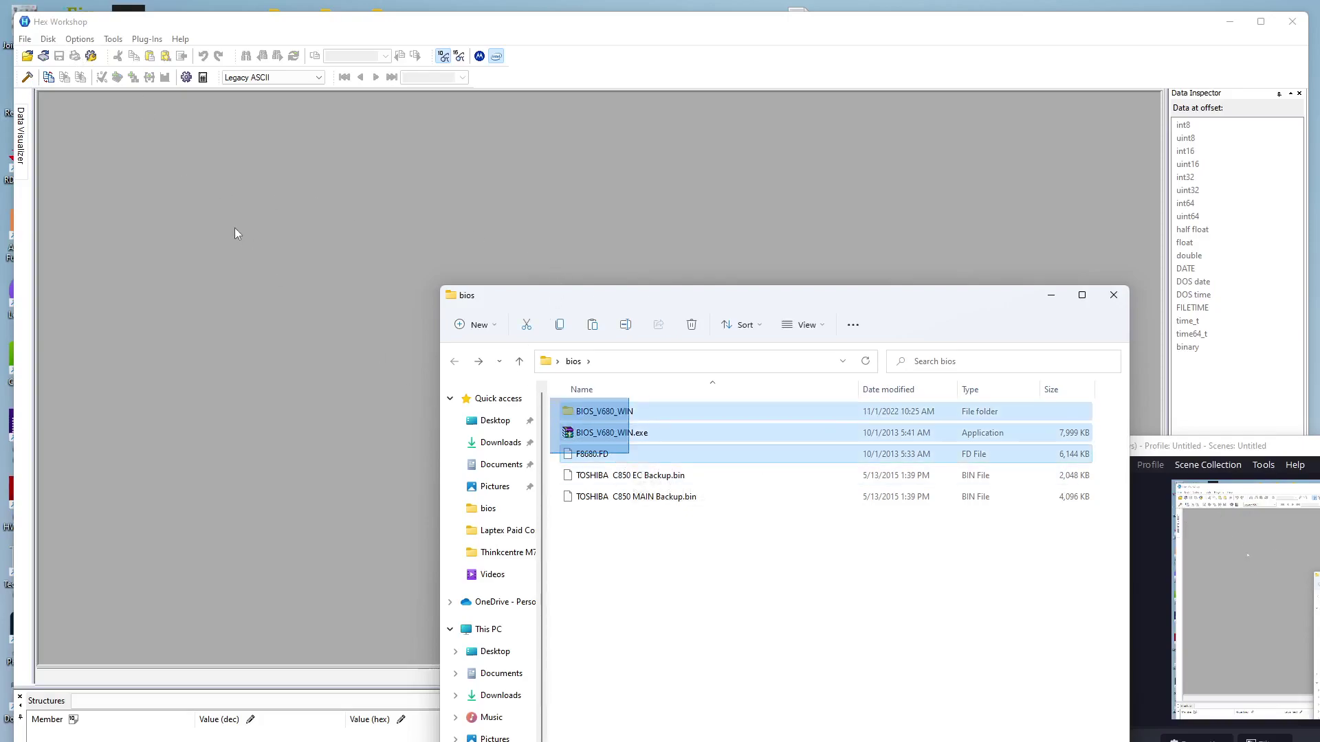
left_click(675, 575)
left_click(595, 464)
left_click_drag(594, 464, 190, 262)
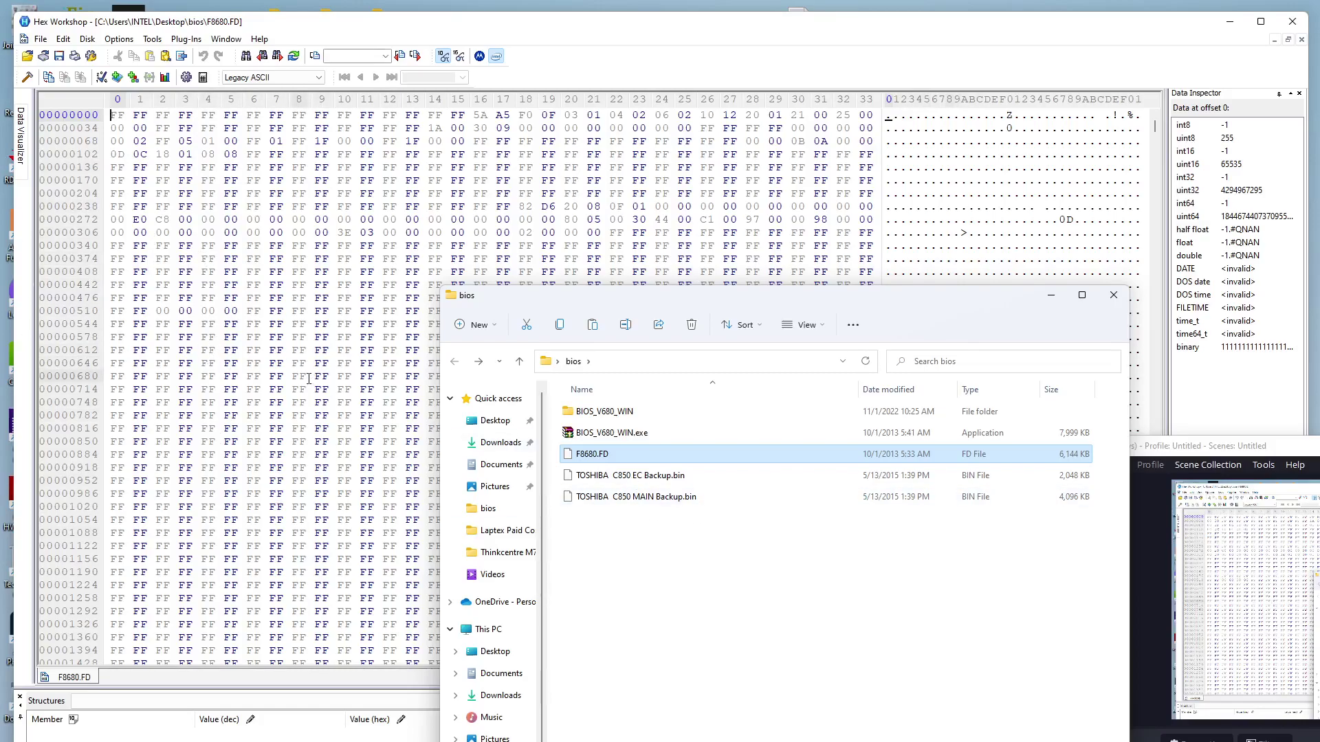
Step: Open the TOSHIBA C850 EC and MAIN Backup.bin files in Hex Workshop and tile all three files vertically
left_click(630, 473)
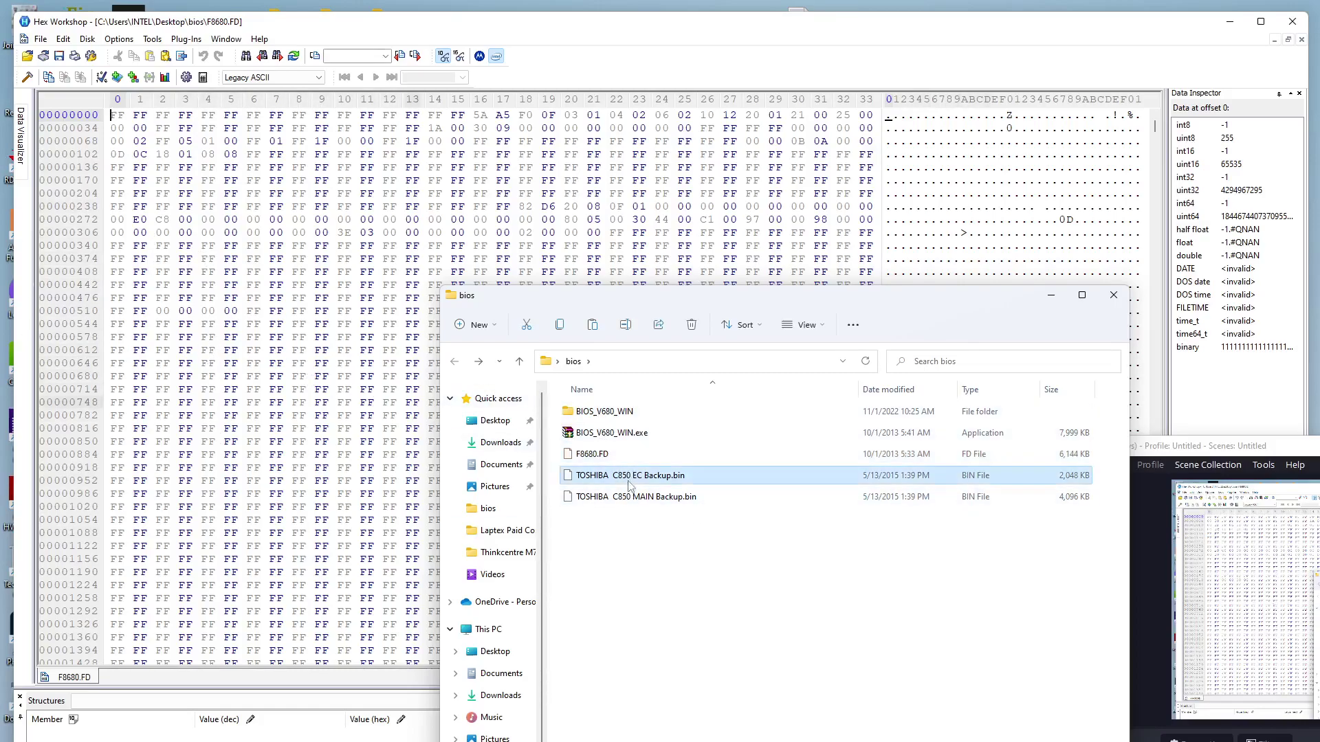
left_click_drag(312, 311, 311, 311)
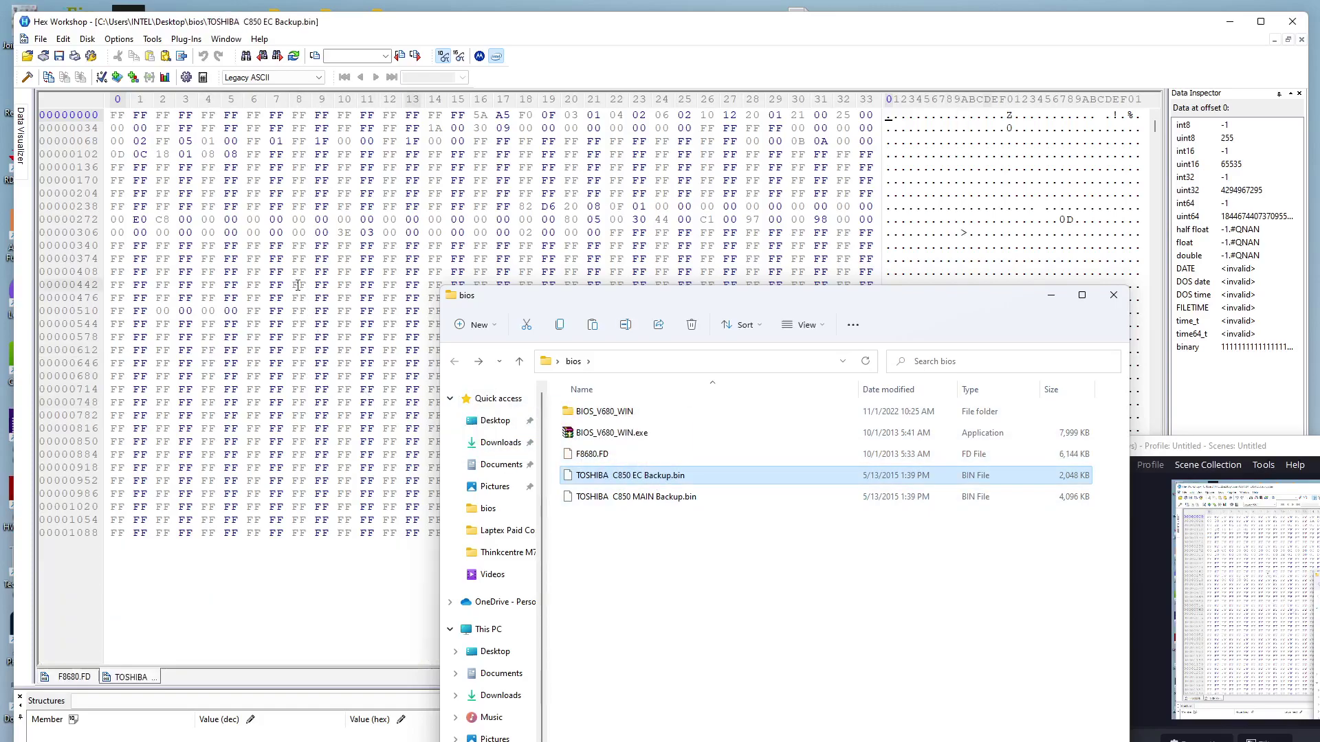
left_click(657, 497)
left_click_drag(659, 503, 290, 385)
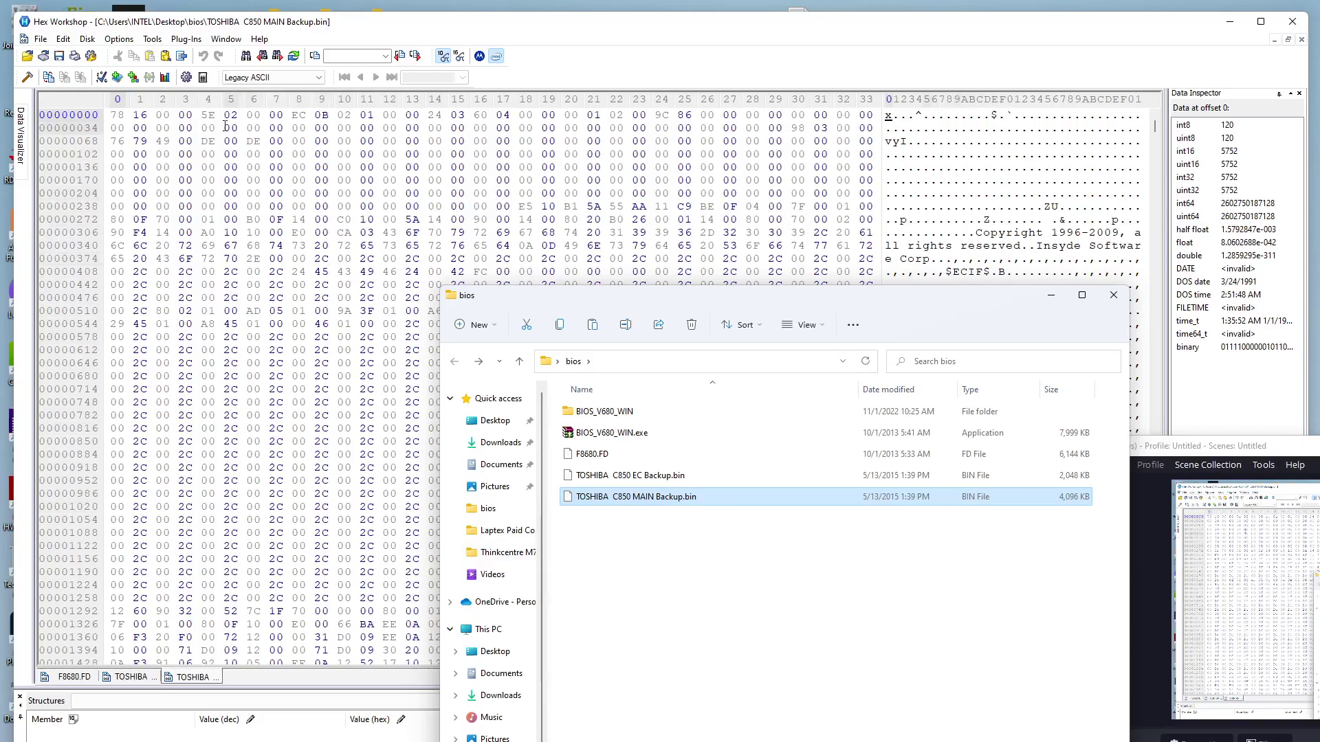
left_click(227, 39)
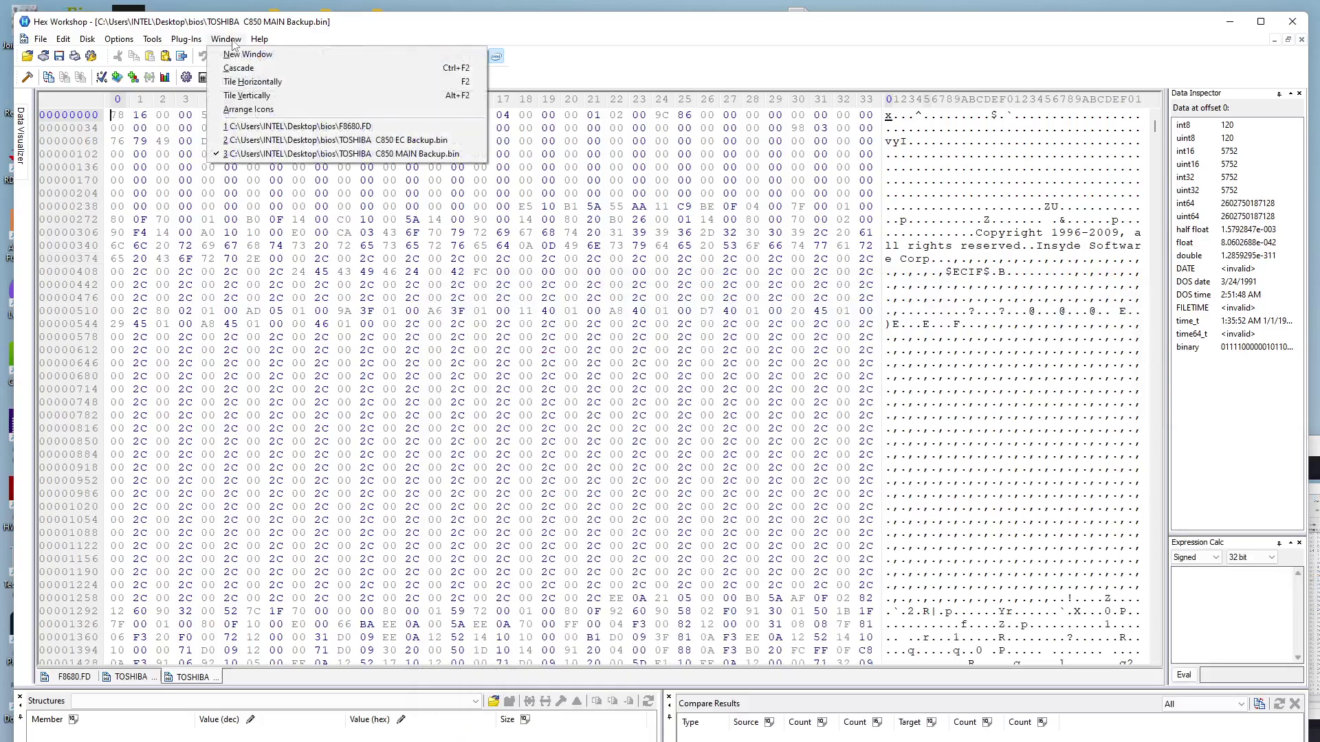
left_click(288, 95)
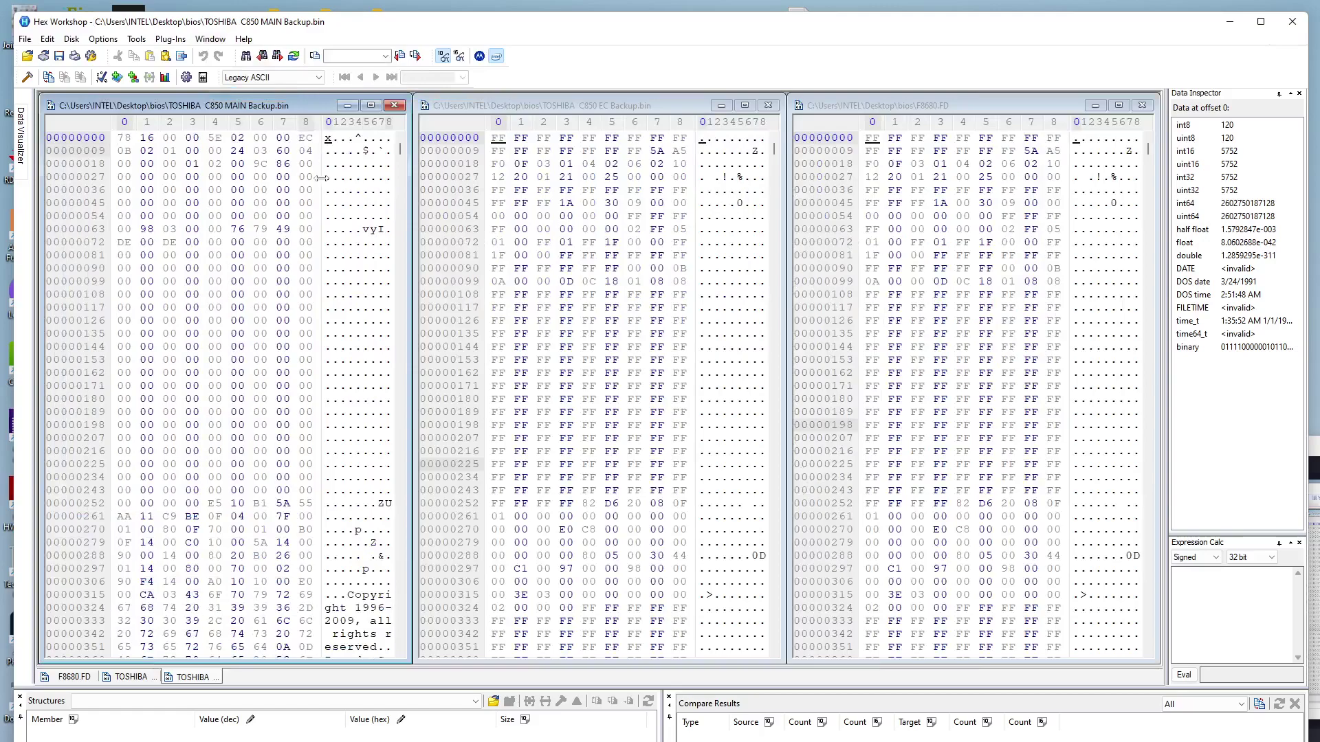
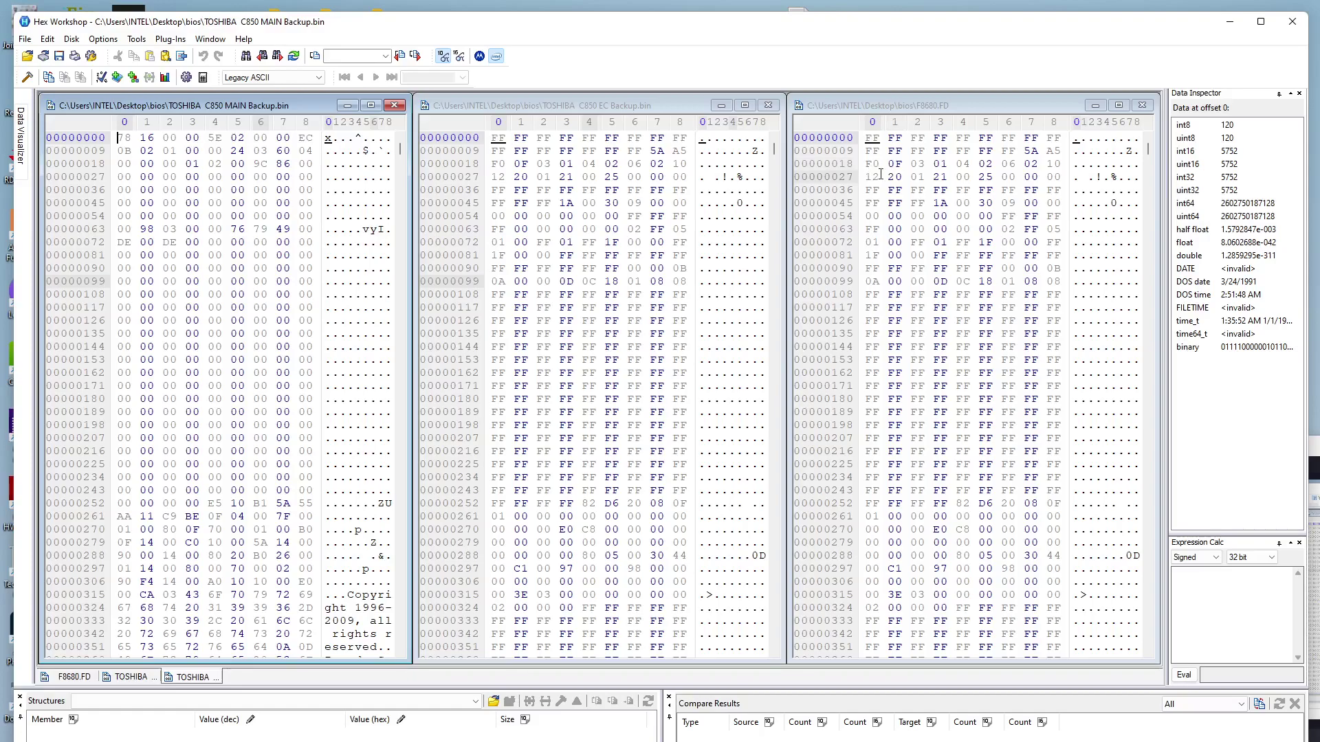
Step: Mark the bytes 5A A5 F0 0F in F8680.FD, then place the cursor at the end of the EC backup to read its offset
left_click_drag(905, 163, 1032, 150)
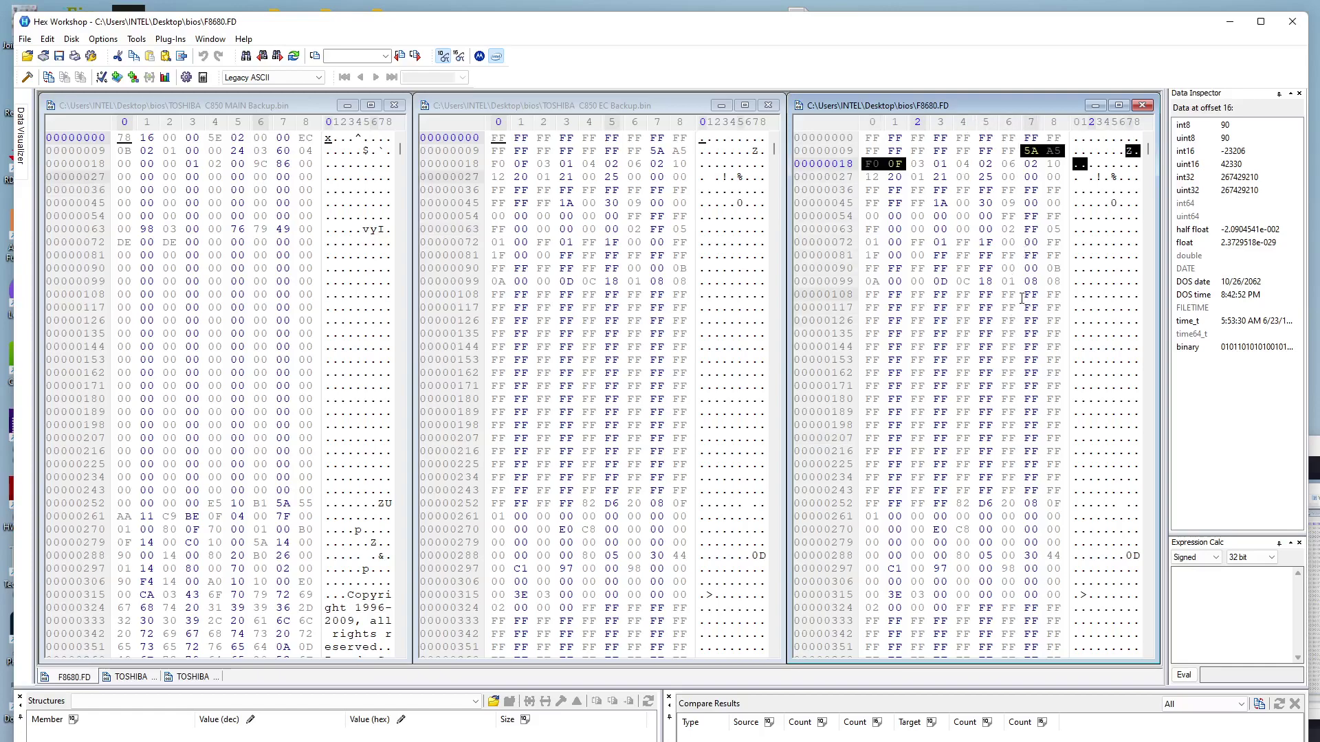
left_click(715, 229)
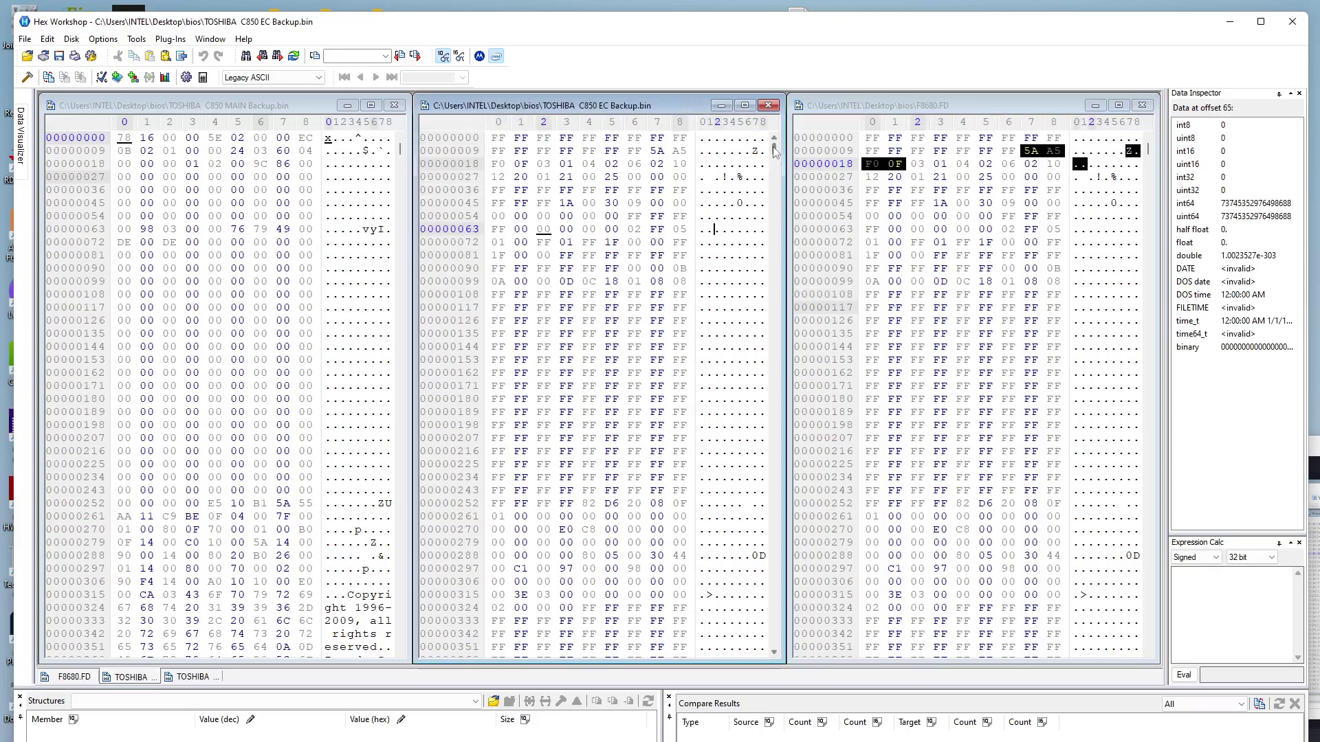
left_click_drag(775, 150, 764, 656)
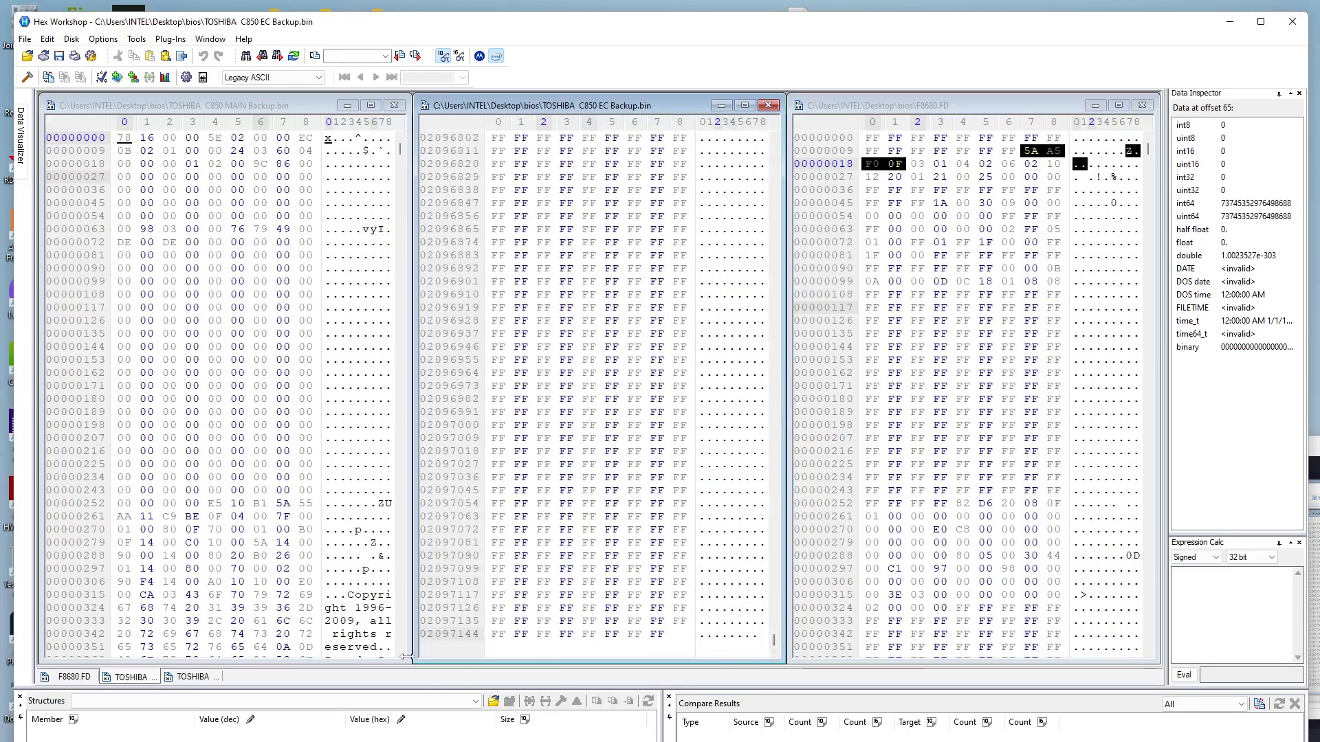
left_click(668, 638)
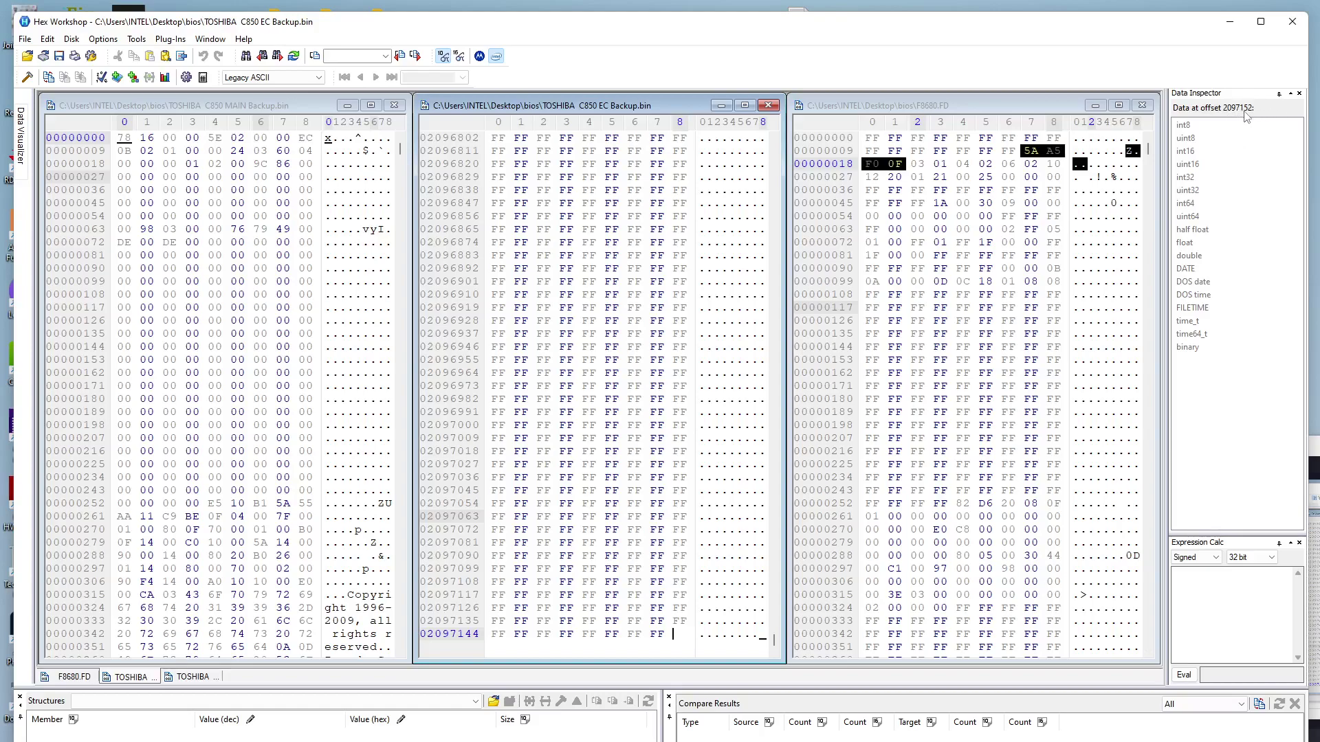
Step: Try to jump 2097152 bytes (decimal) ahead of the current position in F8680.FD and examine the data there
left_click(921, 107)
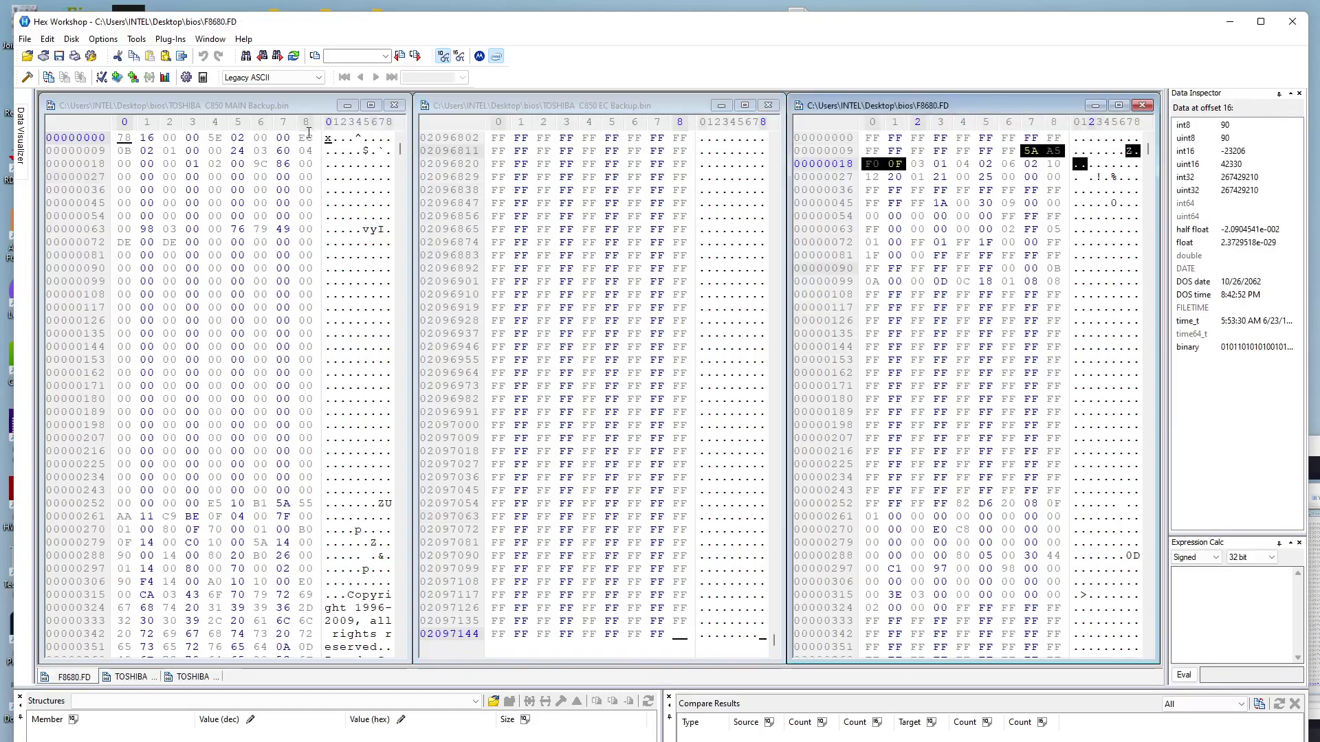
left_click(319, 56)
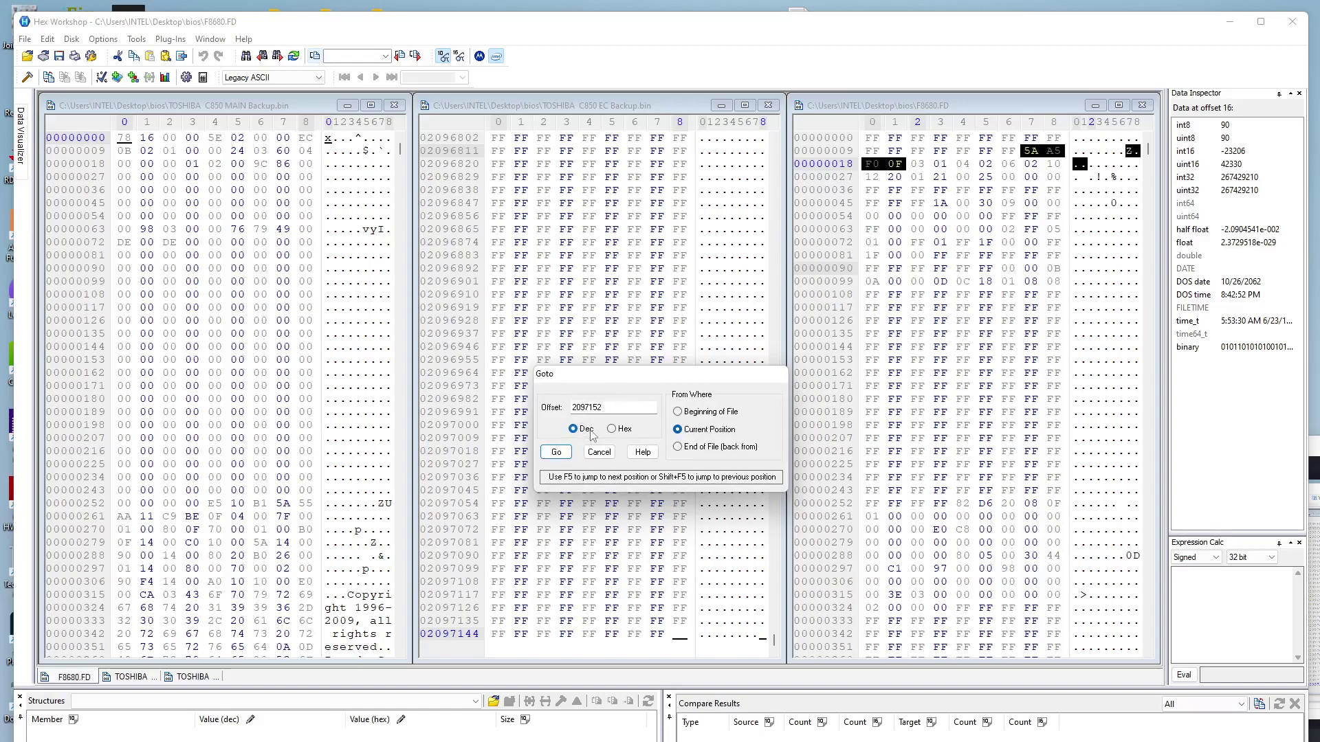
left_click(557, 452)
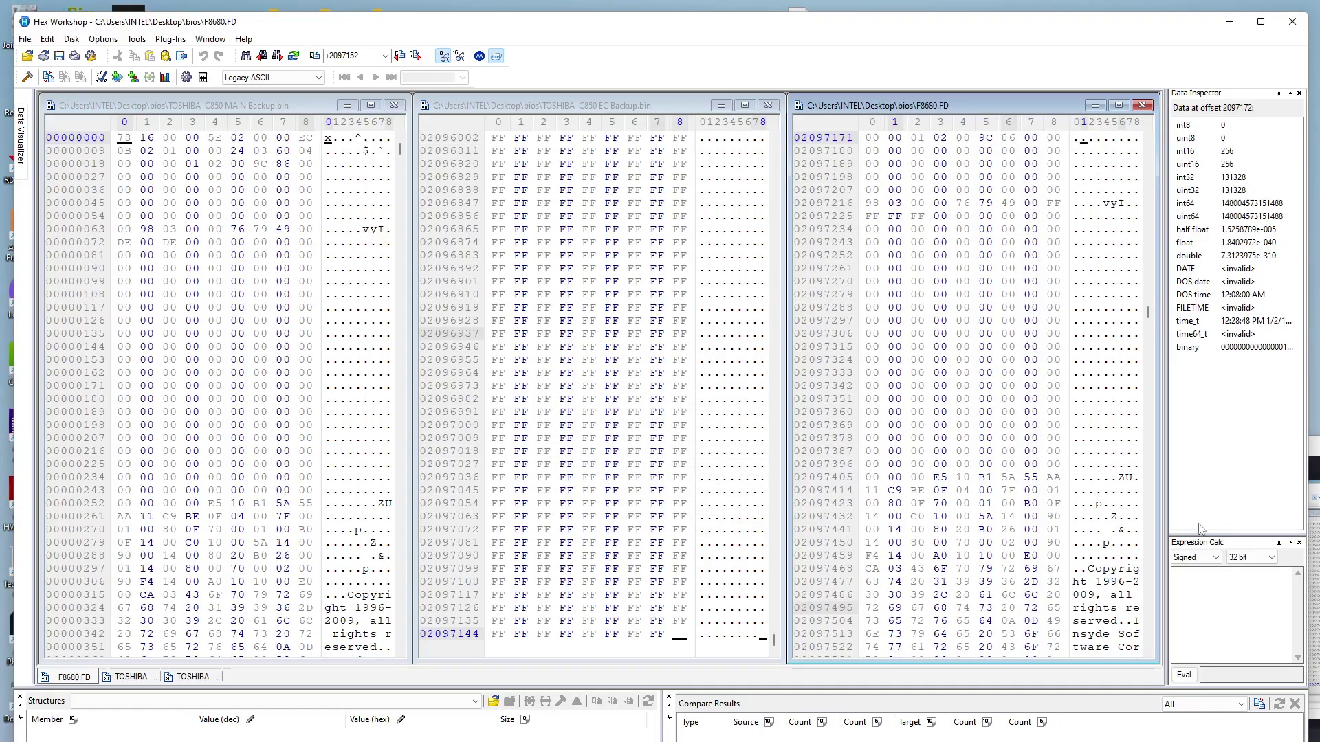
scroll(1149, 318, "down", 5)
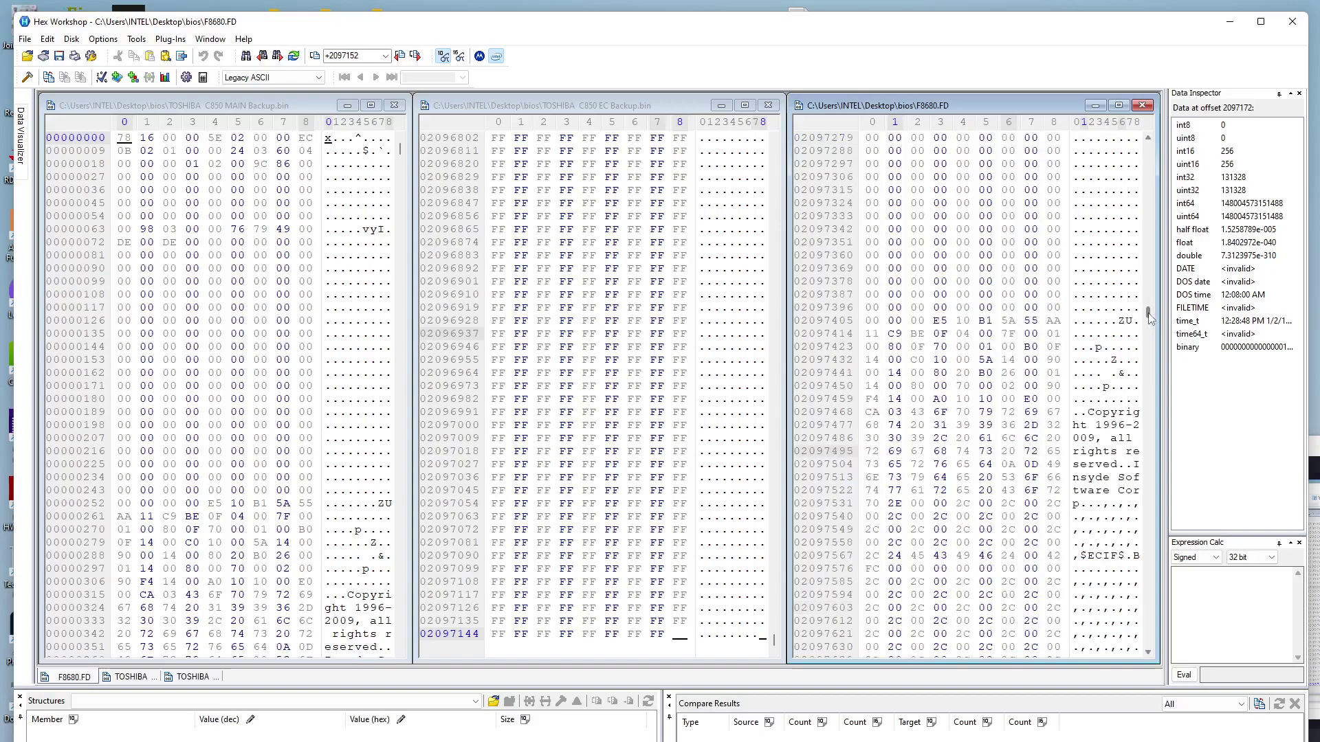
scroll(997, 443, "down", 3)
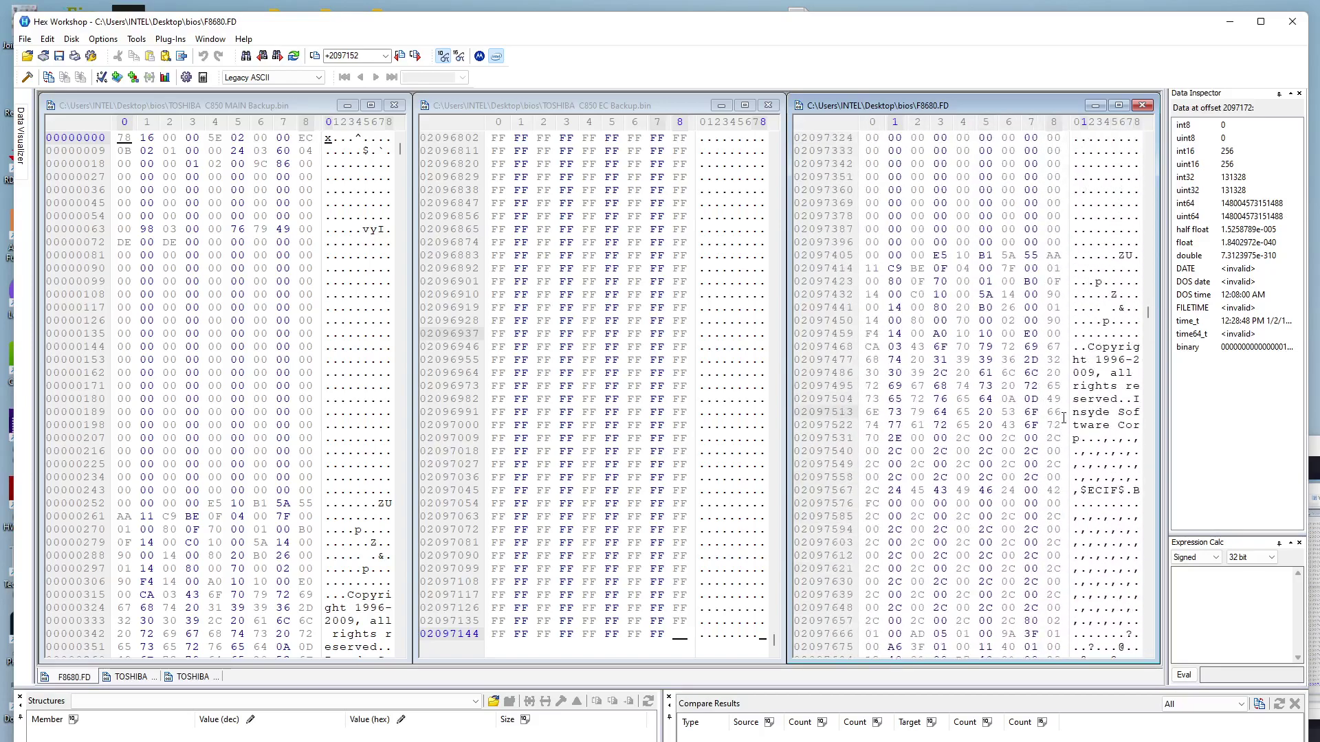
Step: Place the cursor at the first byte of F8680.FD, go to decimal offset 2097152 and examine the bytes around it
left_click_drag(1149, 313, 1148, 144)
left_click(864, 139)
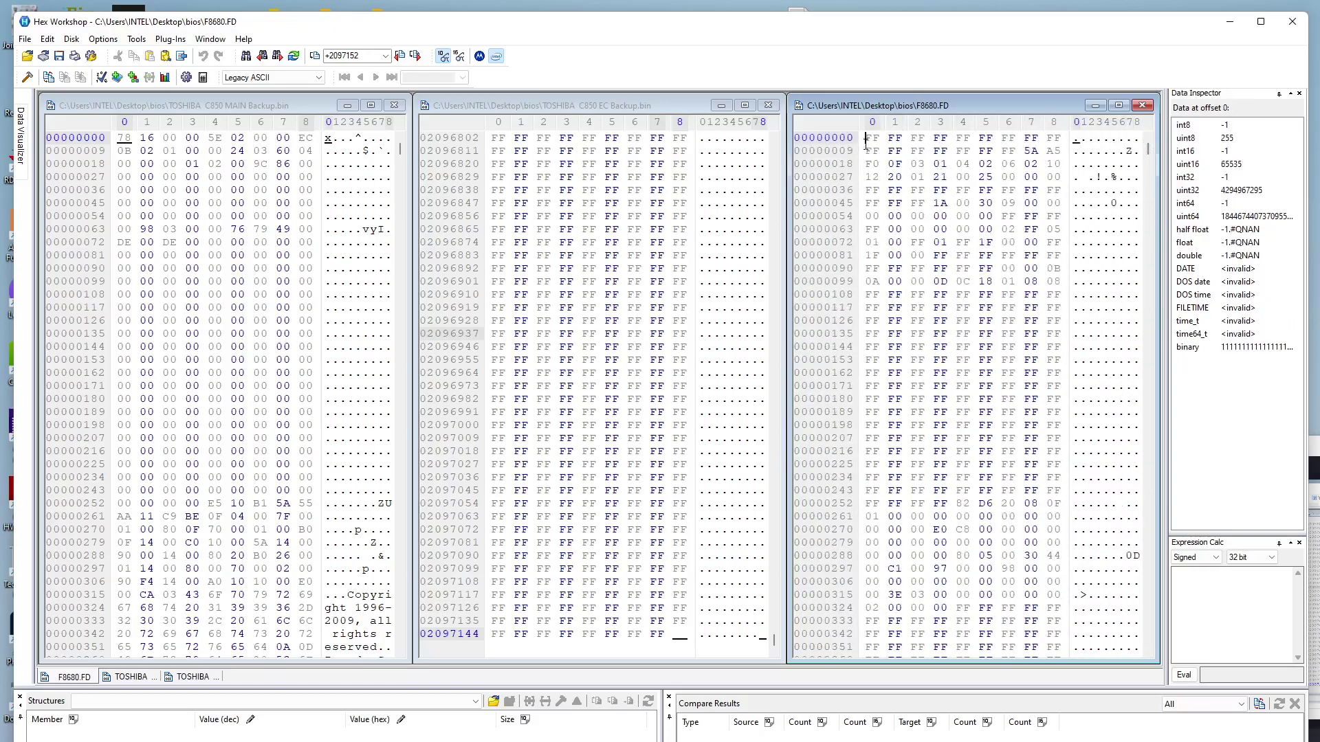
left_click(313, 57)
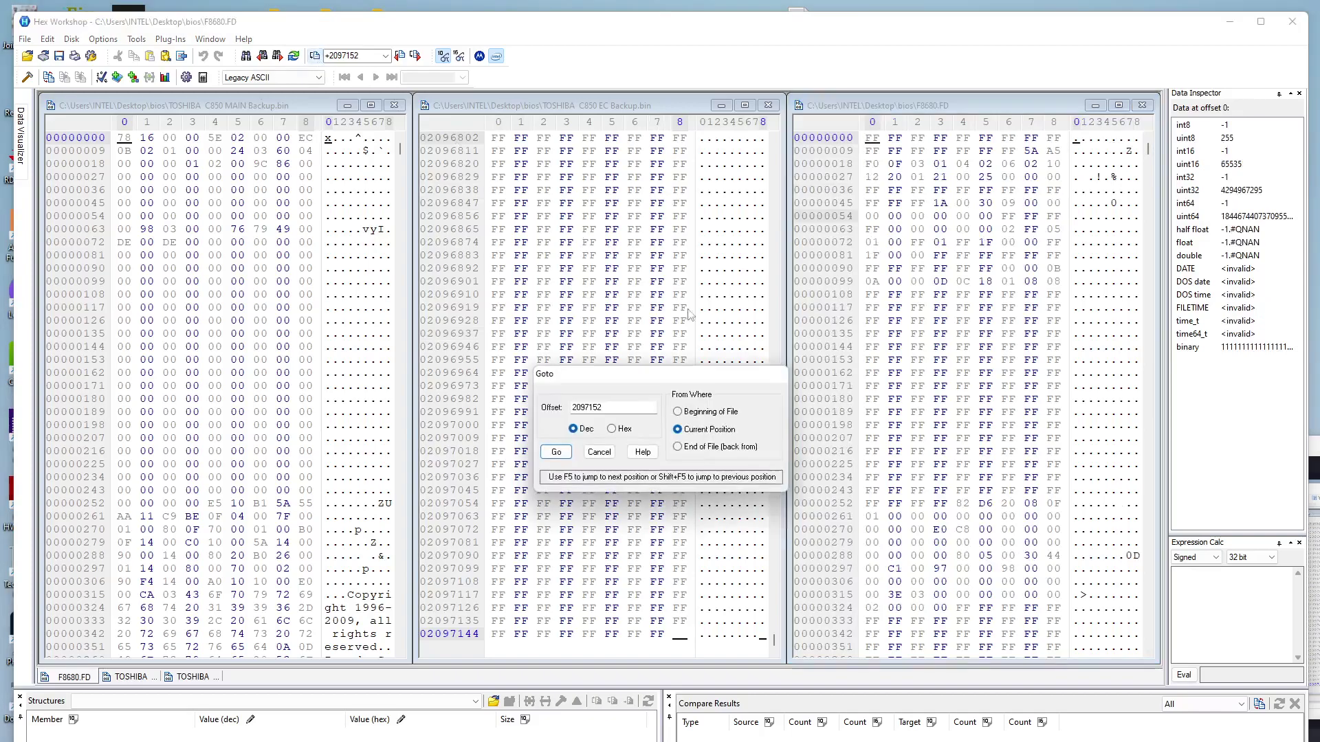
left_click(556, 452)
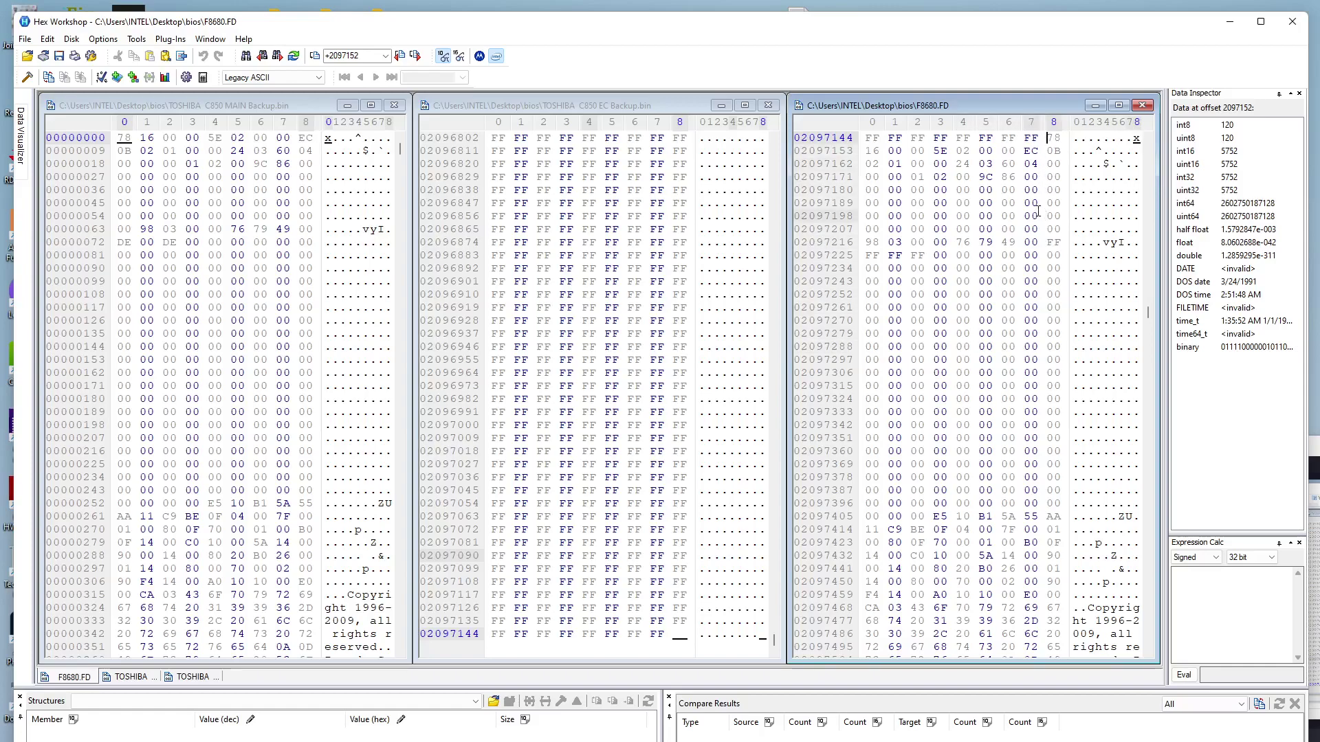
scroll(1038, 211, "up", 1)
scroll(1038, 211, "up", 1)
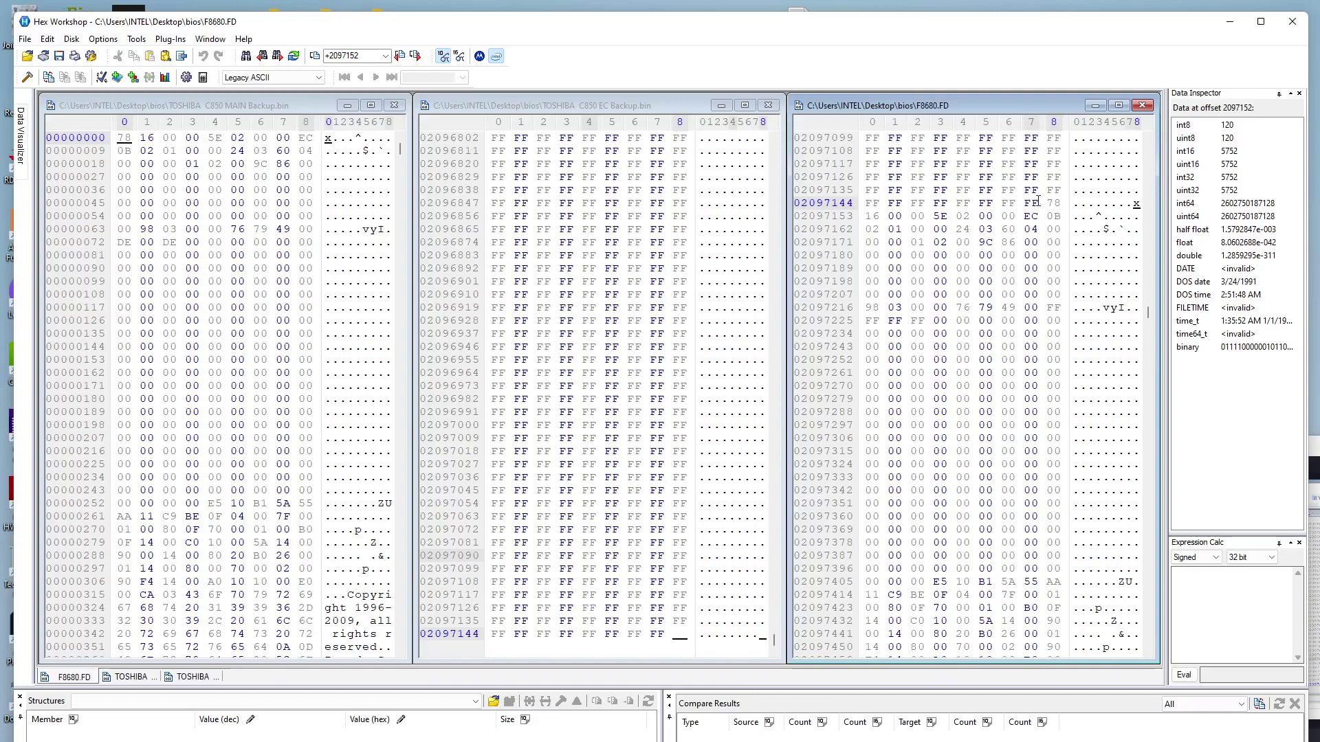
Step: Select the F8680.FD data from the file's first byte up to offset 2097152 and copy it
left_click_drag(1047, 204, 962, 151)
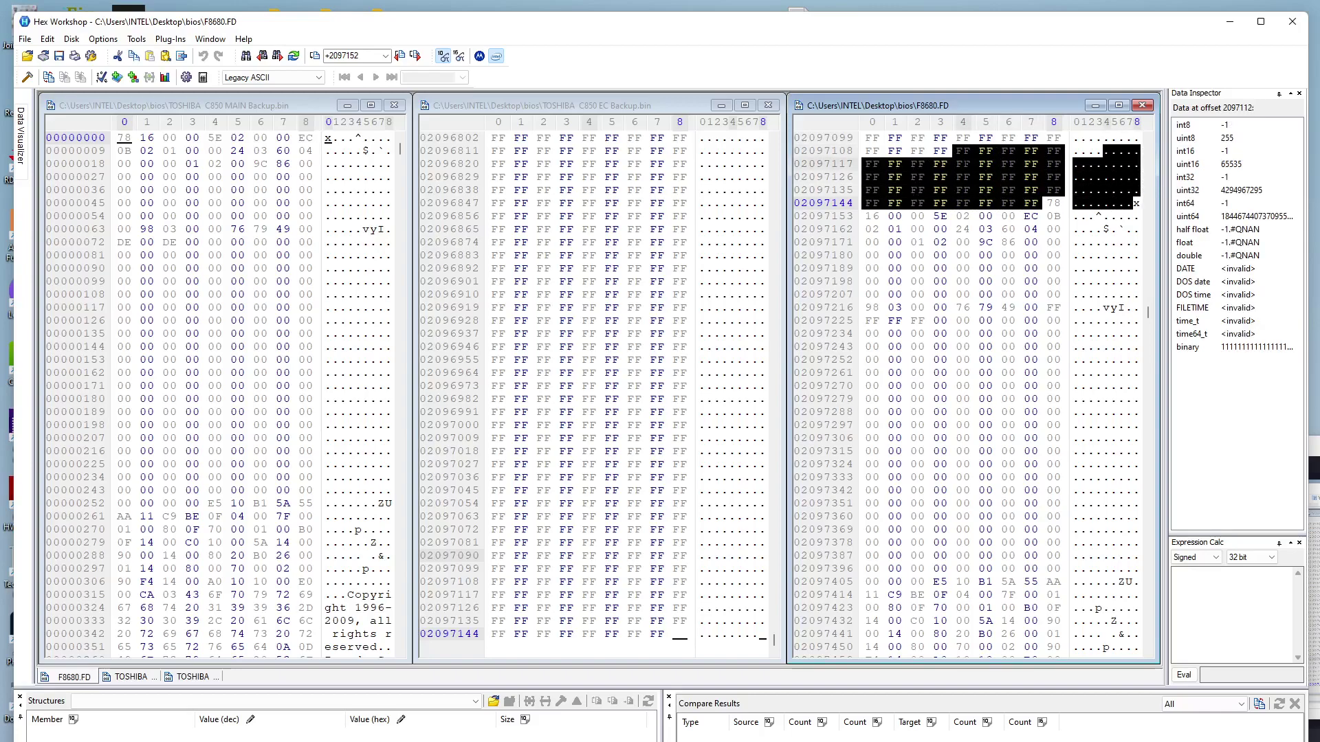
left_click_drag(1147, 313, 1164, 141)
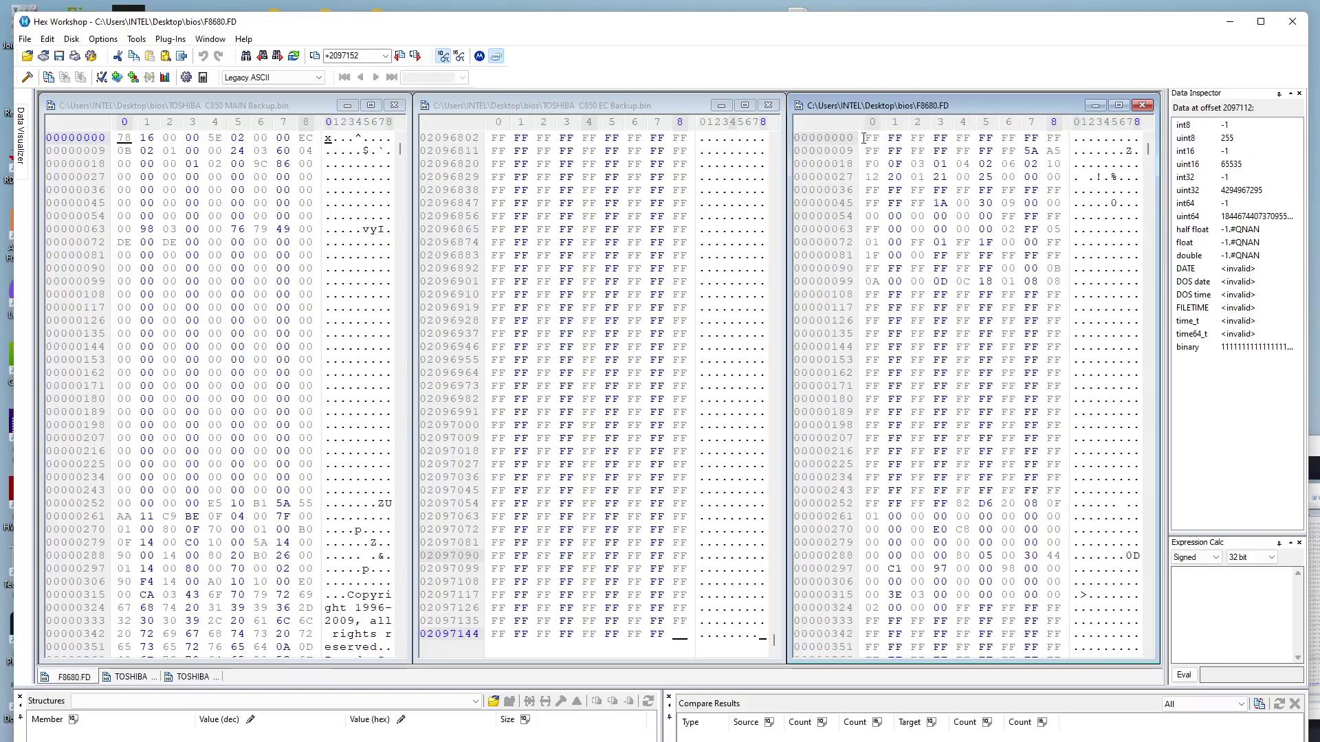
key("ctrl+a")
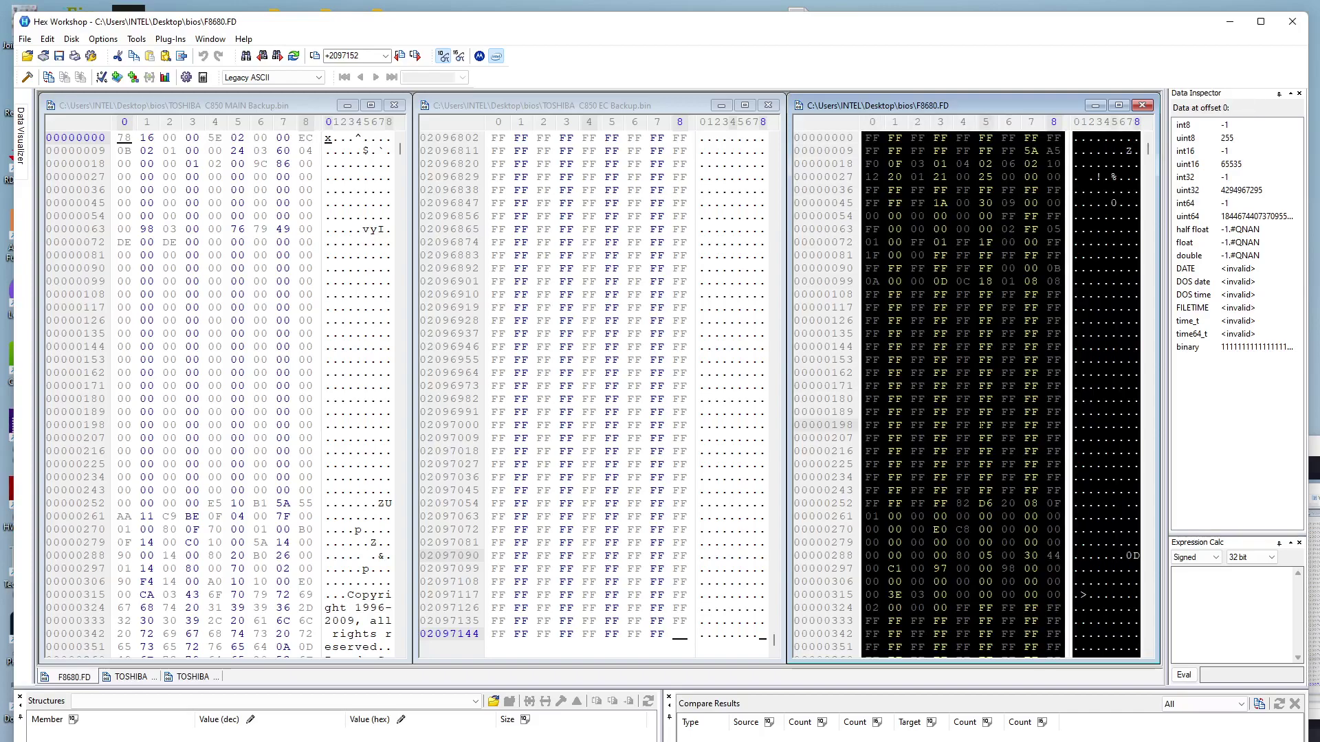
right_click(969, 298)
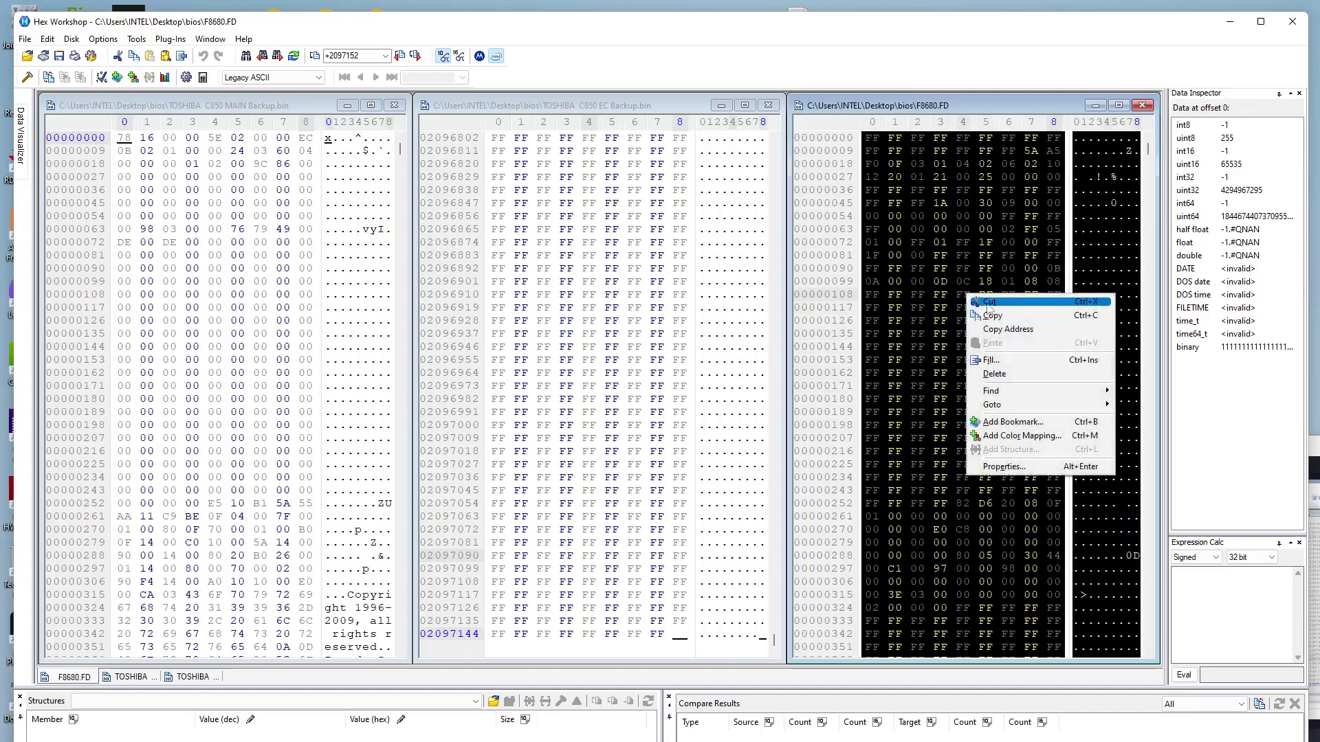
left_click(992, 315)
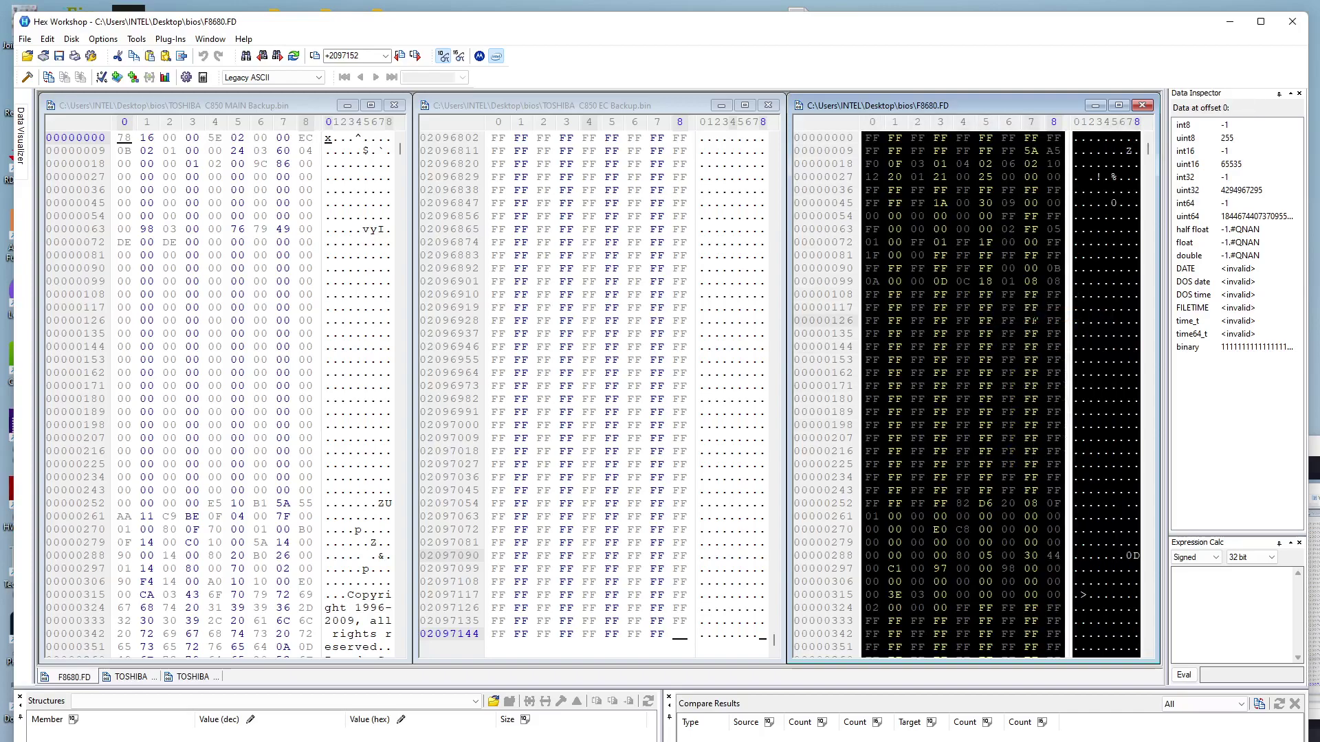
Step: Create a new blank file and paste the copied block into it, accepting the confirmation
left_click(24, 39)
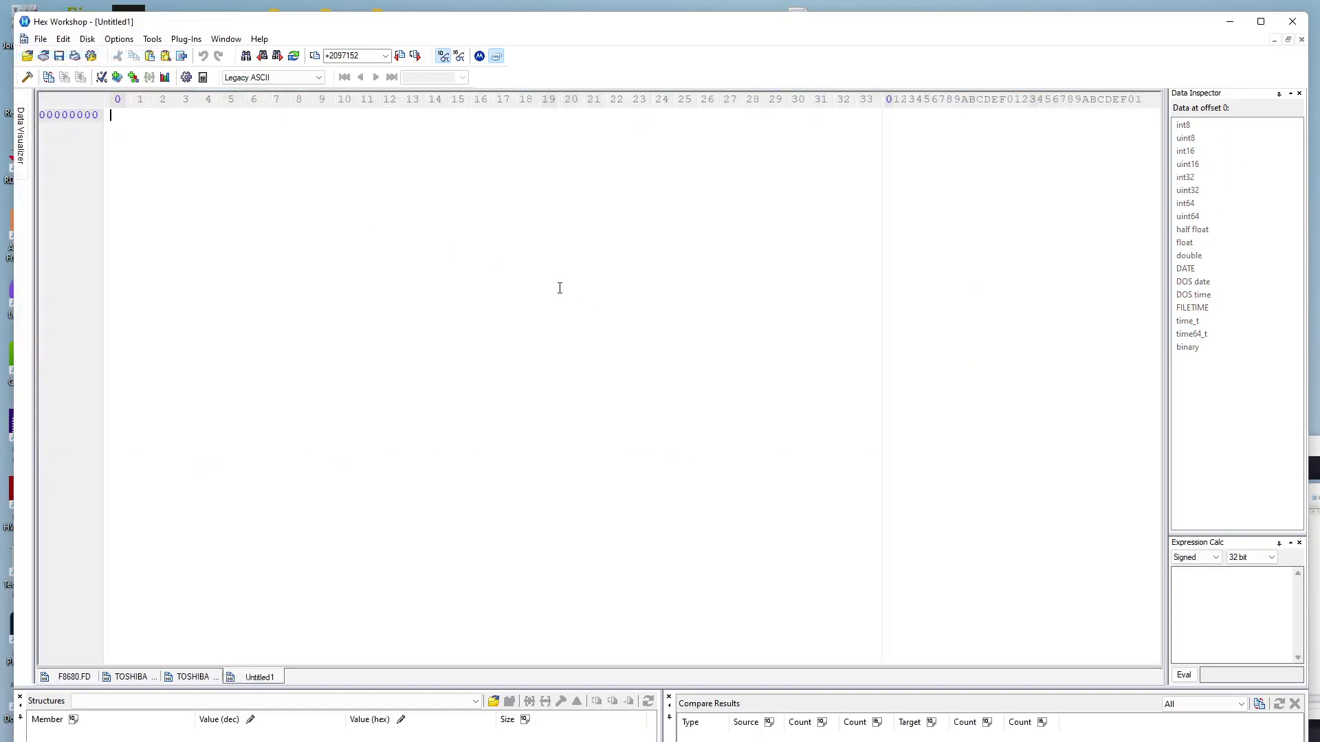
right_click(170, 205)
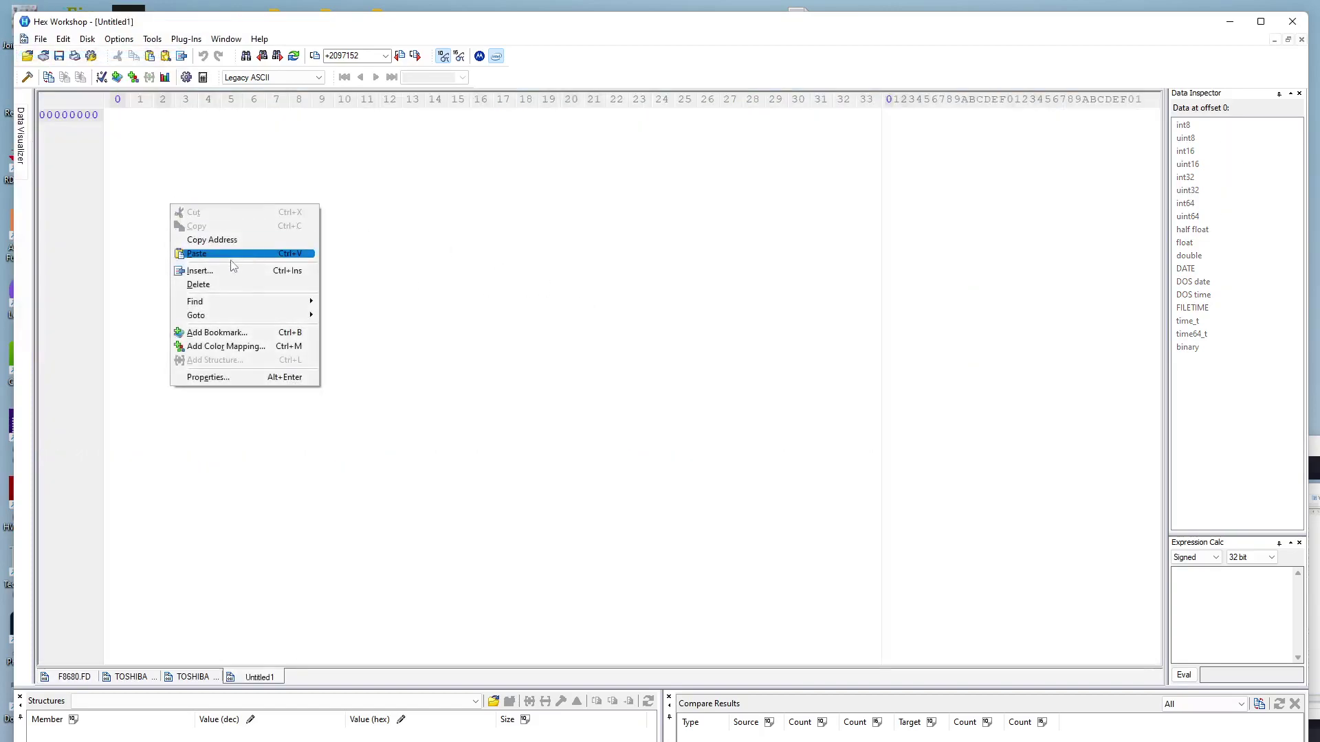
left_click(205, 253)
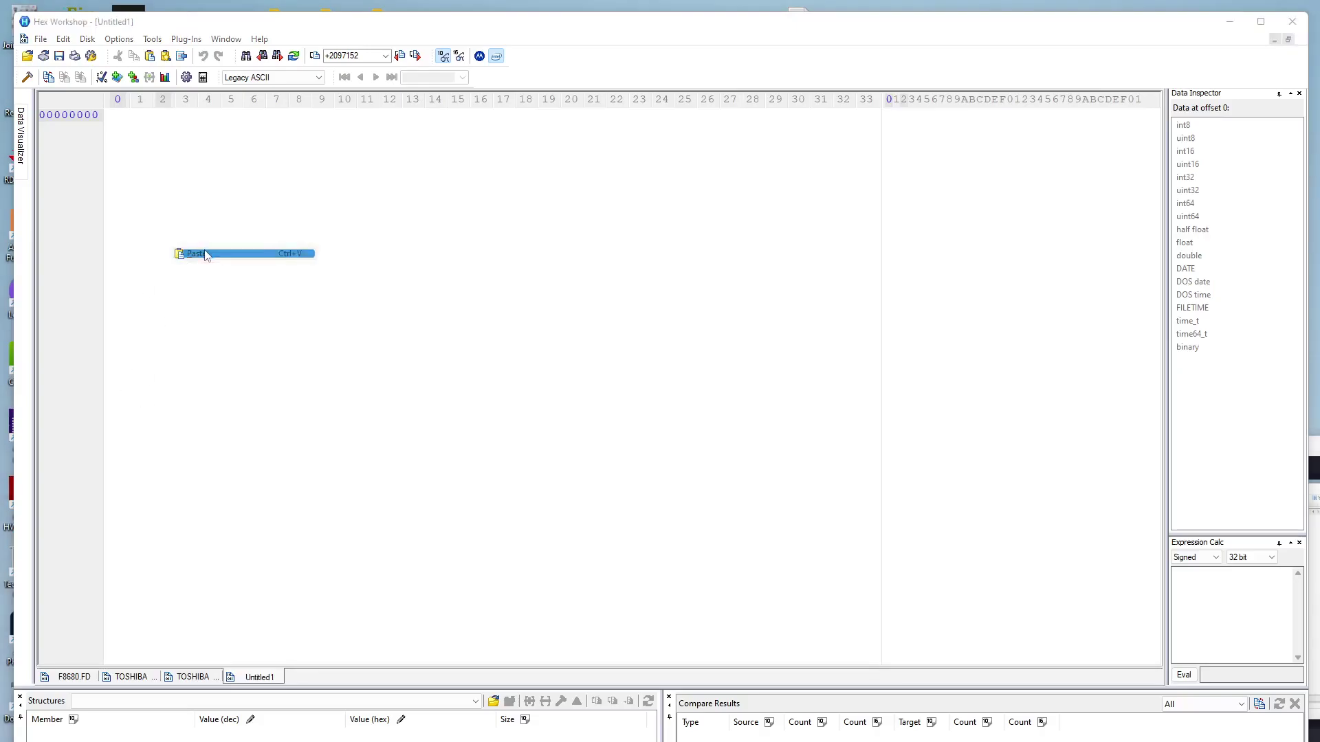
left_click(739, 412)
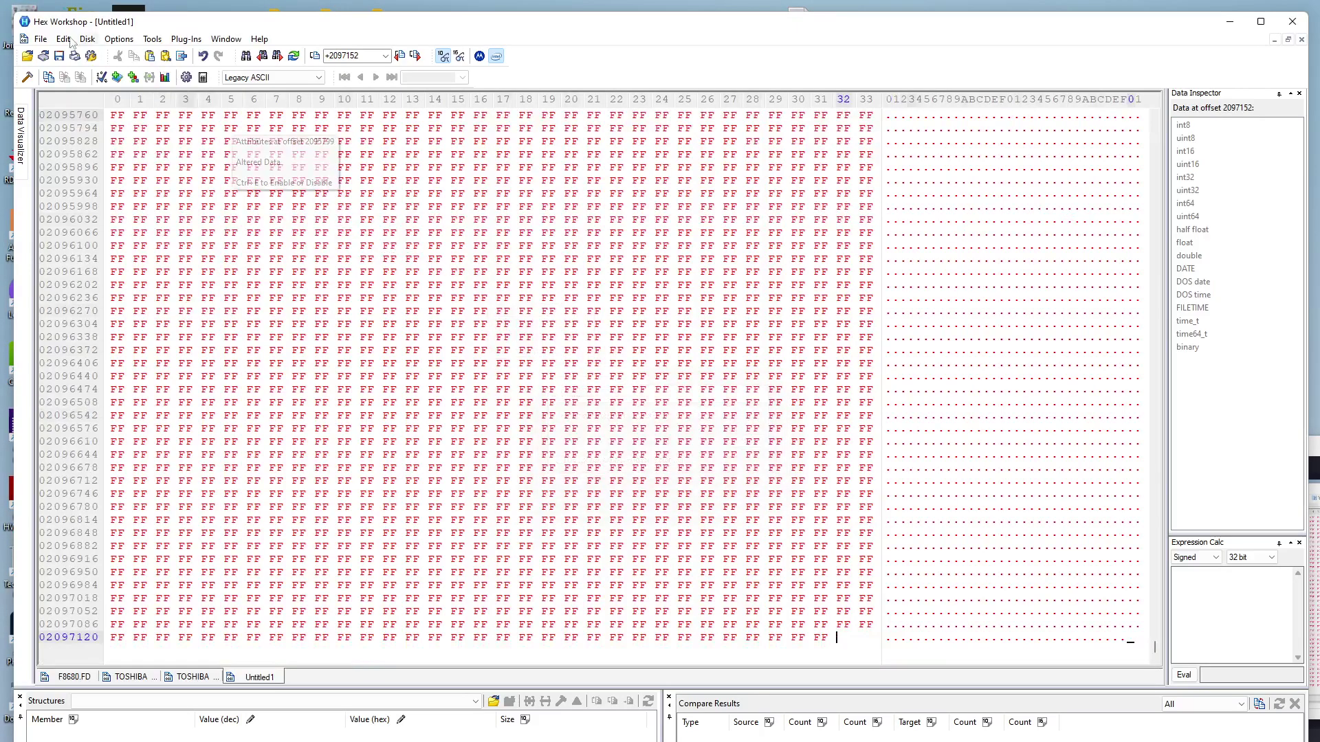
Step: Save the pasted EC block as "NEW EC Bios.bin" in the Desktop bios folder and close that file
left_click(40, 39)
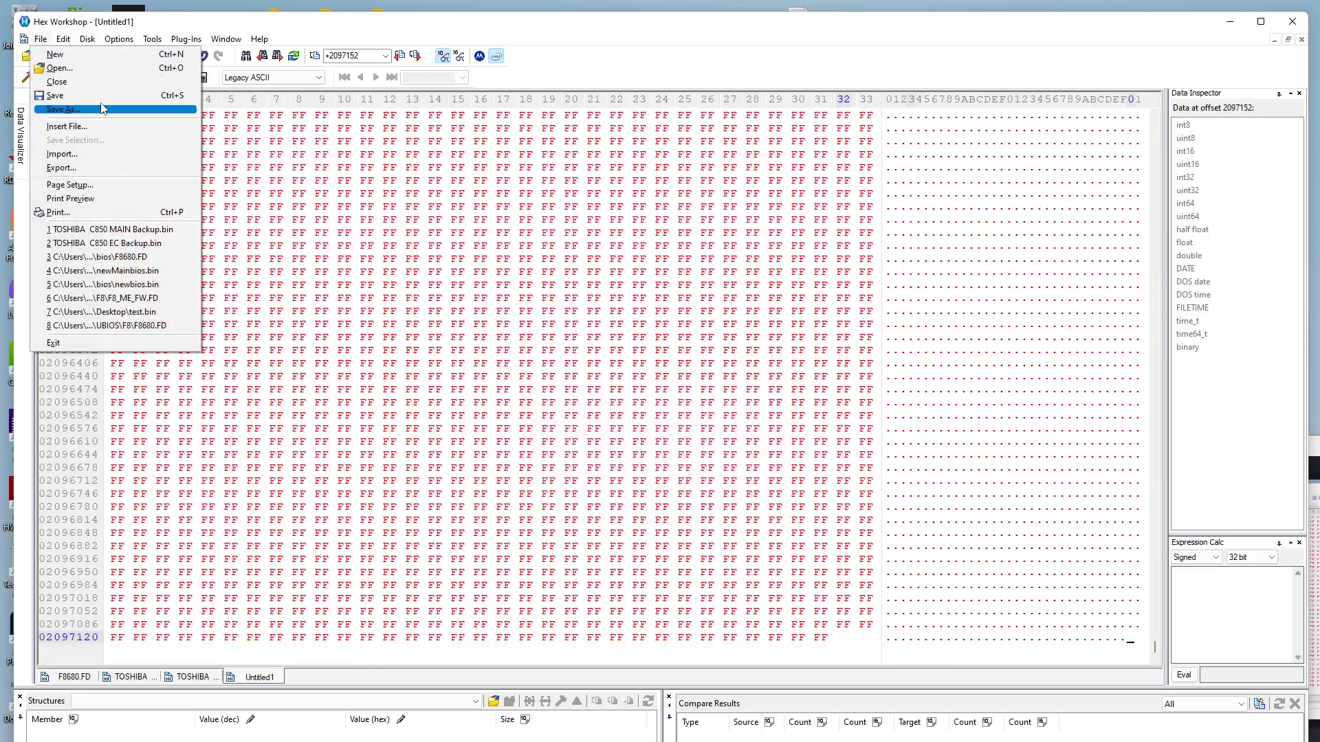
left_click(101, 110)
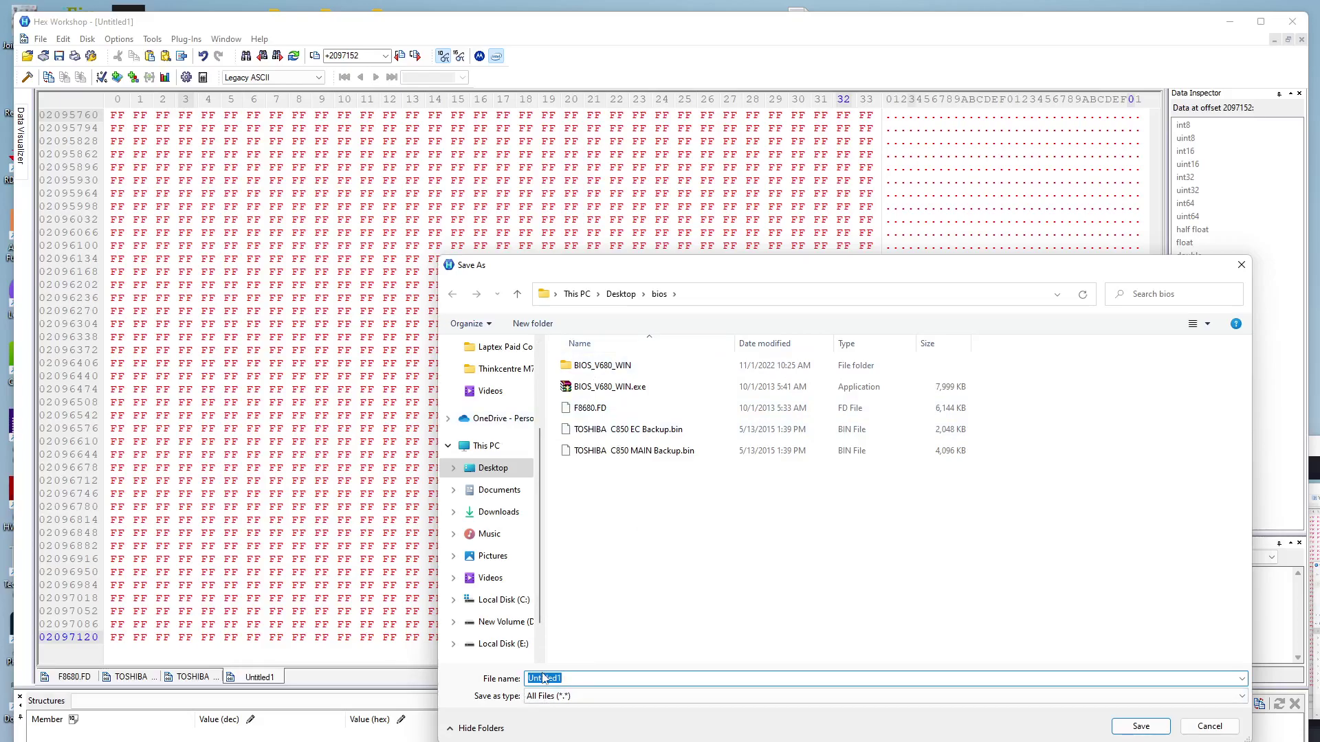
type("NEW EC Bios.bin")
left_click(1131, 729)
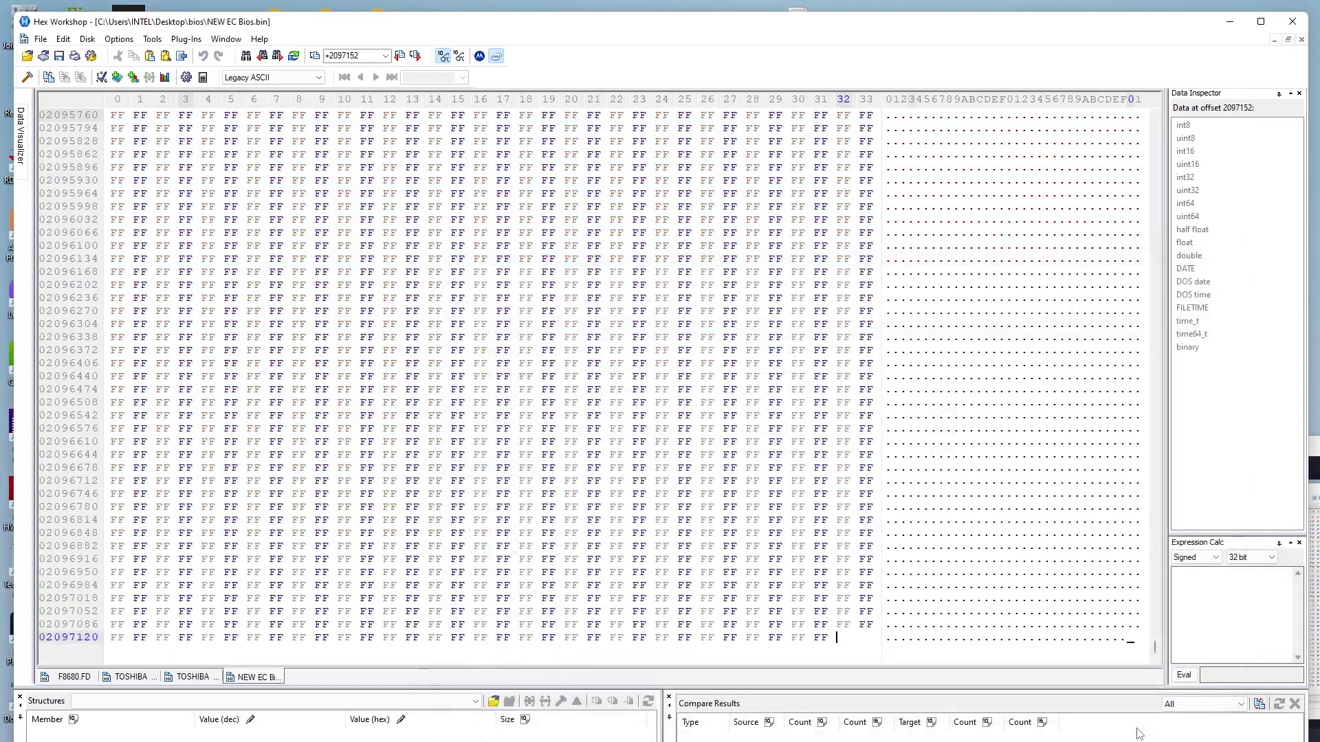
left_click(1301, 39)
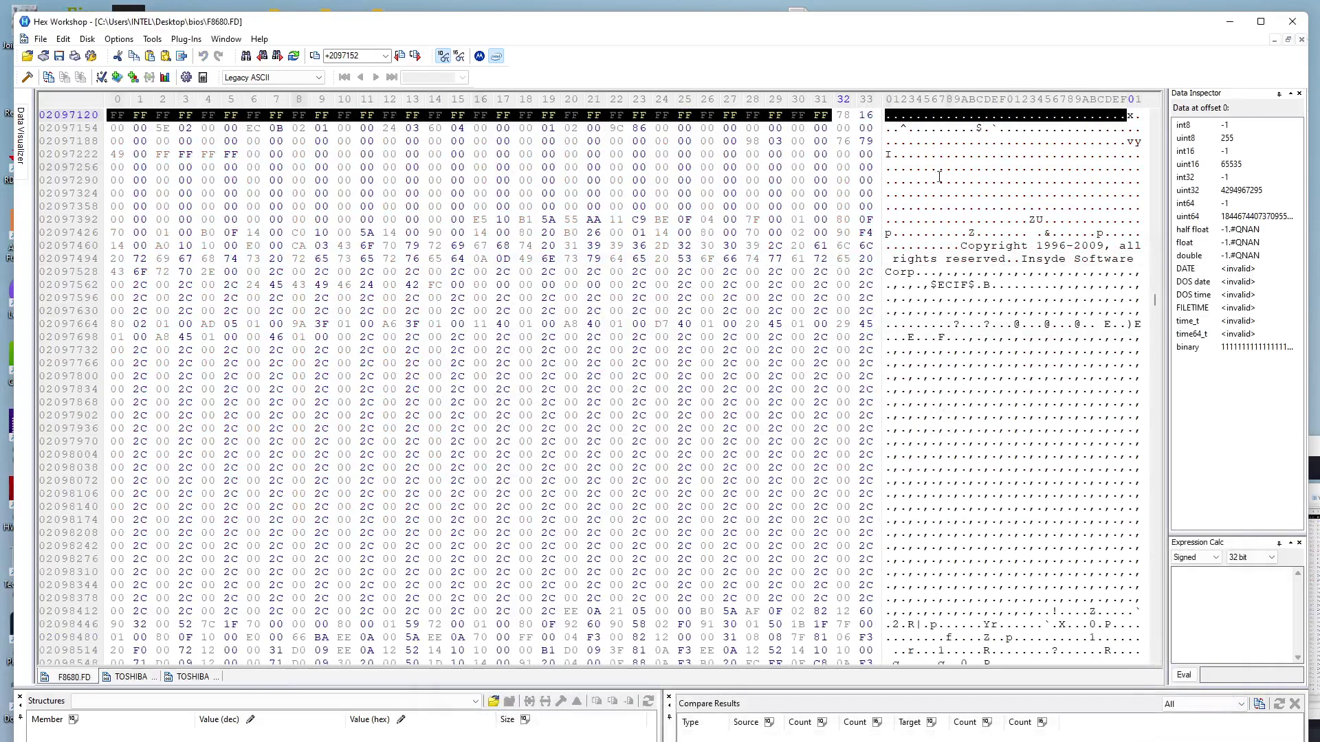
Step: Tile the three open files vertically and delete the selected block before offset 2097152 from F8680.FD, accepting the confirmation
left_click(227, 39)
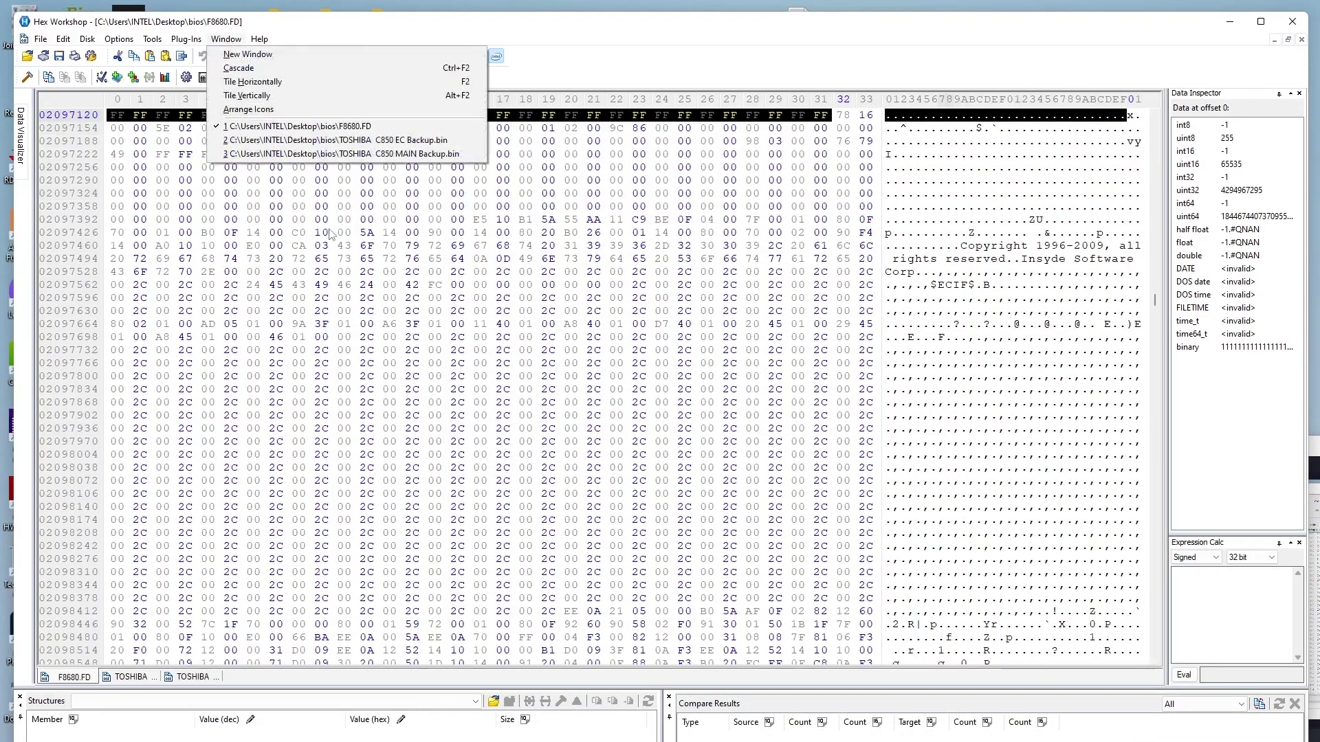
left_click(247, 94)
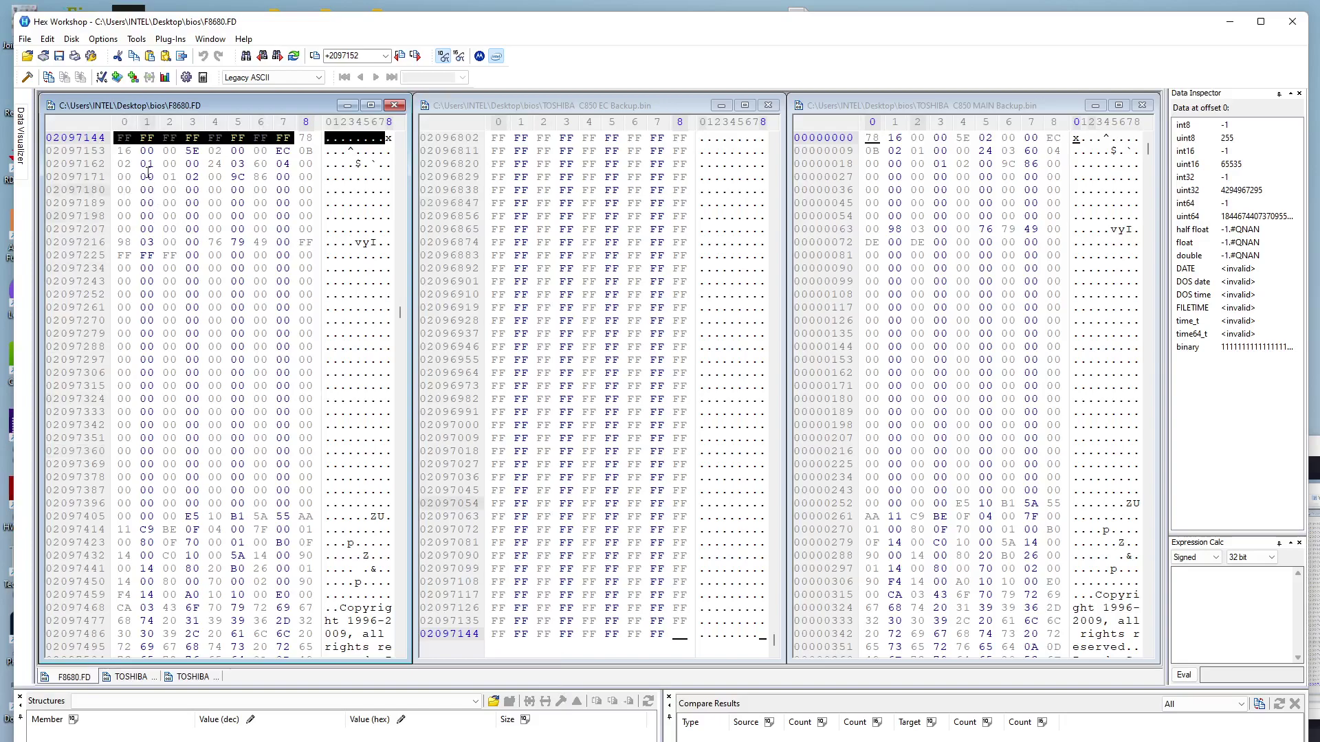
key("shift+Up")
key("shift+Up")
key("shift+Up")
key("shift+Up")
key("shift+Up")
key("shift+Up")
key("shift+Up")
key("shift+Up")
key("shift+Up")
key("shift+Up")
key("shift+Up")
key("shift+Up")
key("shift+Up")
key("shift+Up")
key("shift+Up")
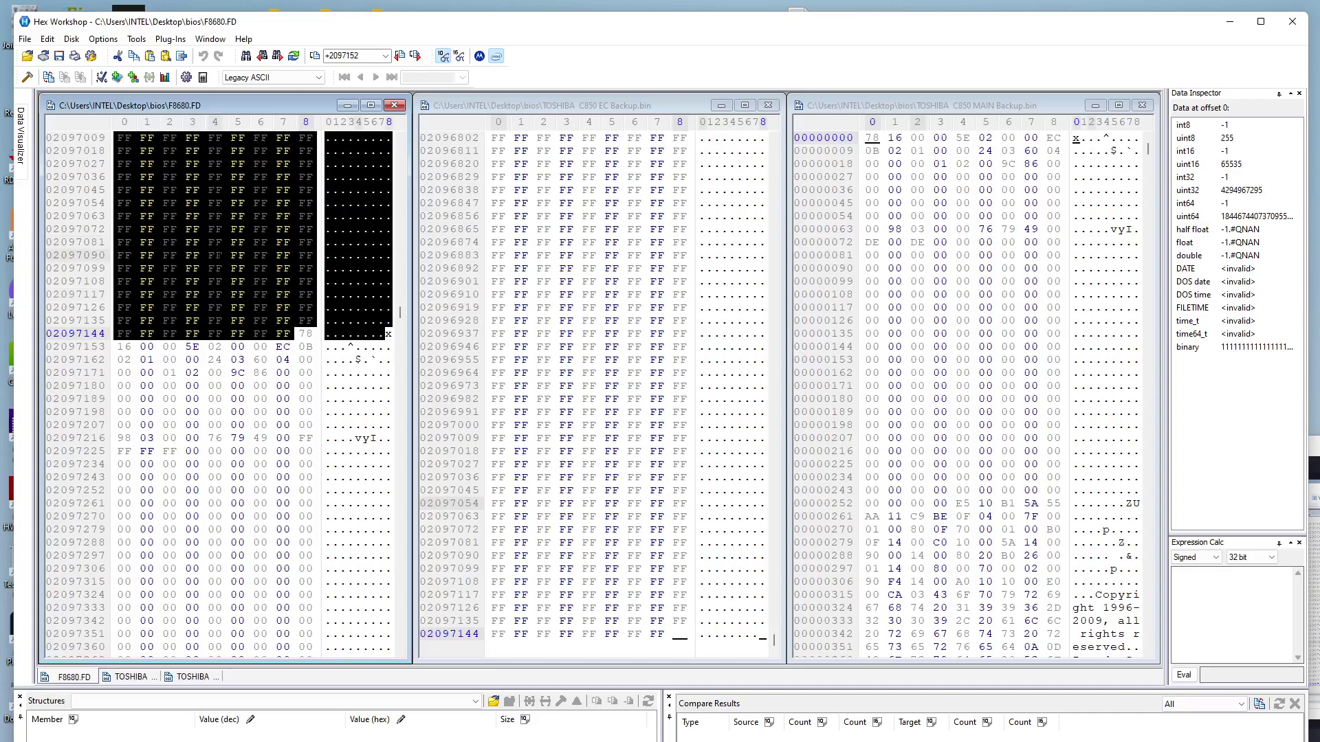
right_click(232, 254)
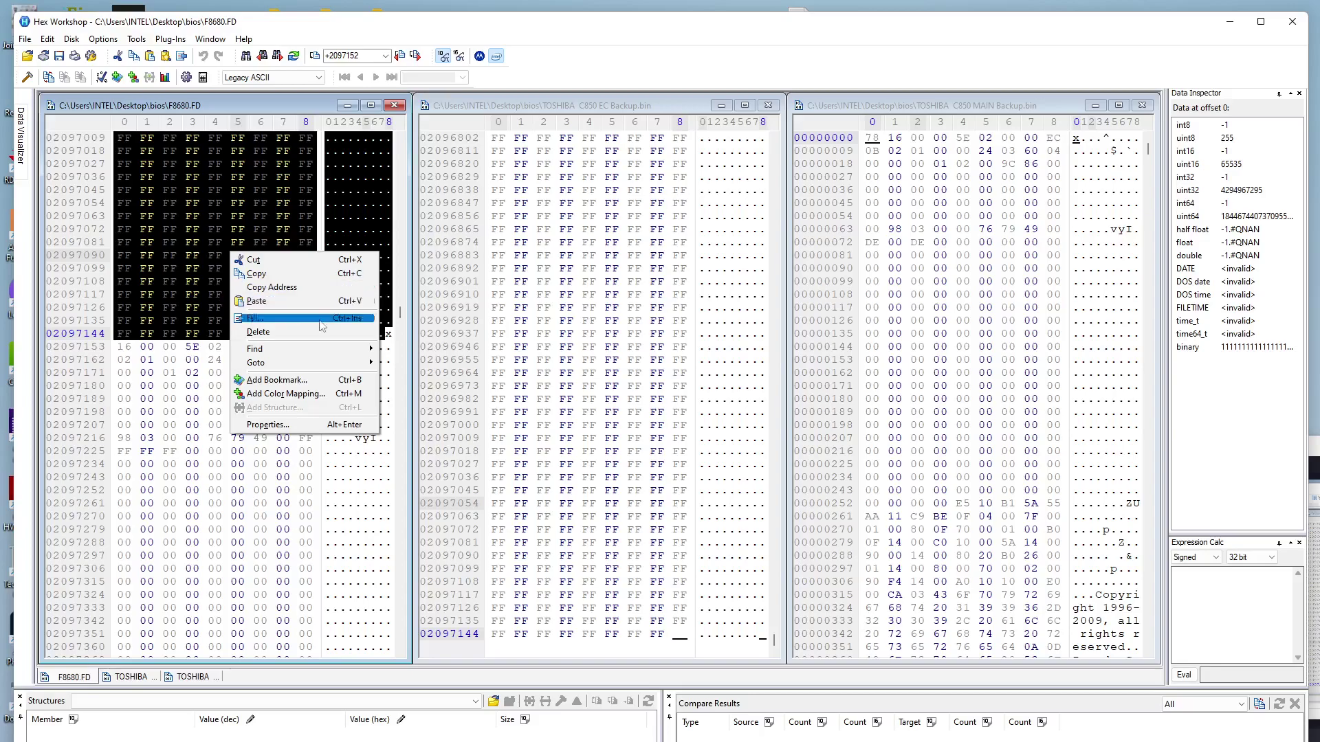
left_click(270, 333)
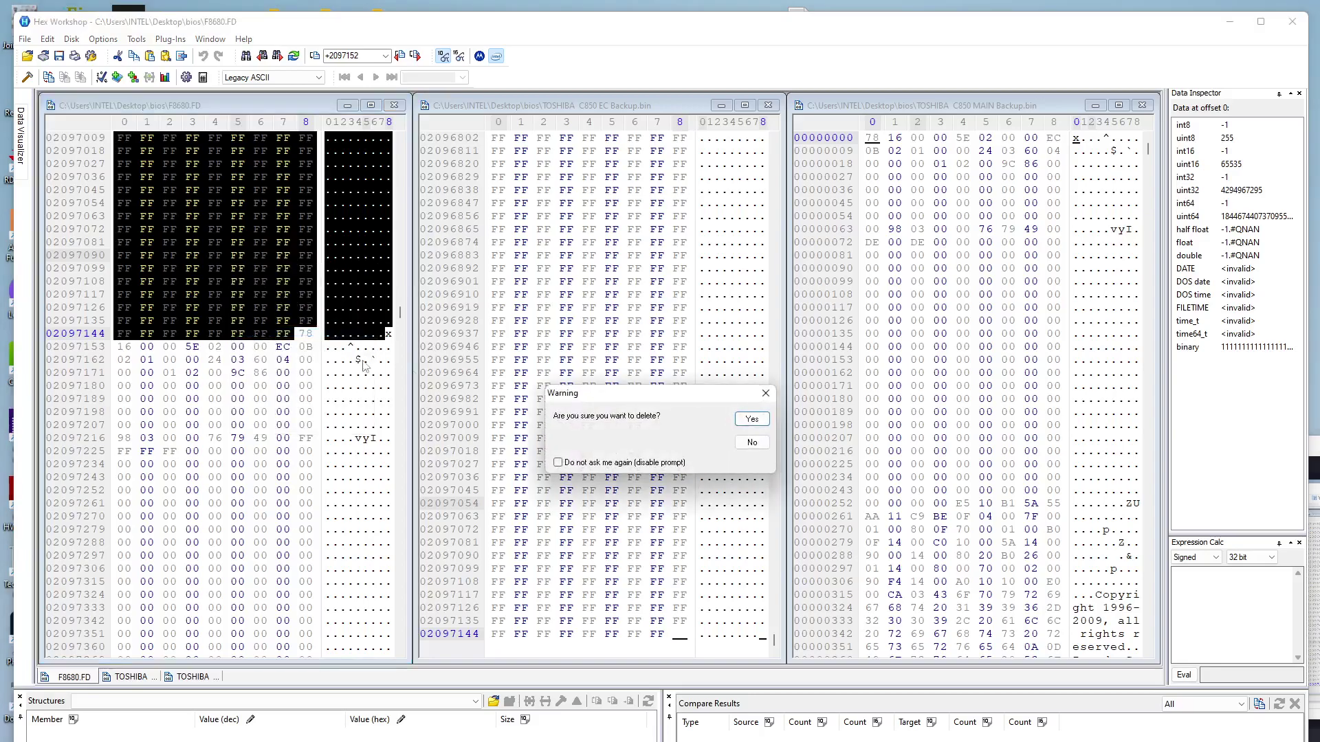
left_click(752, 419)
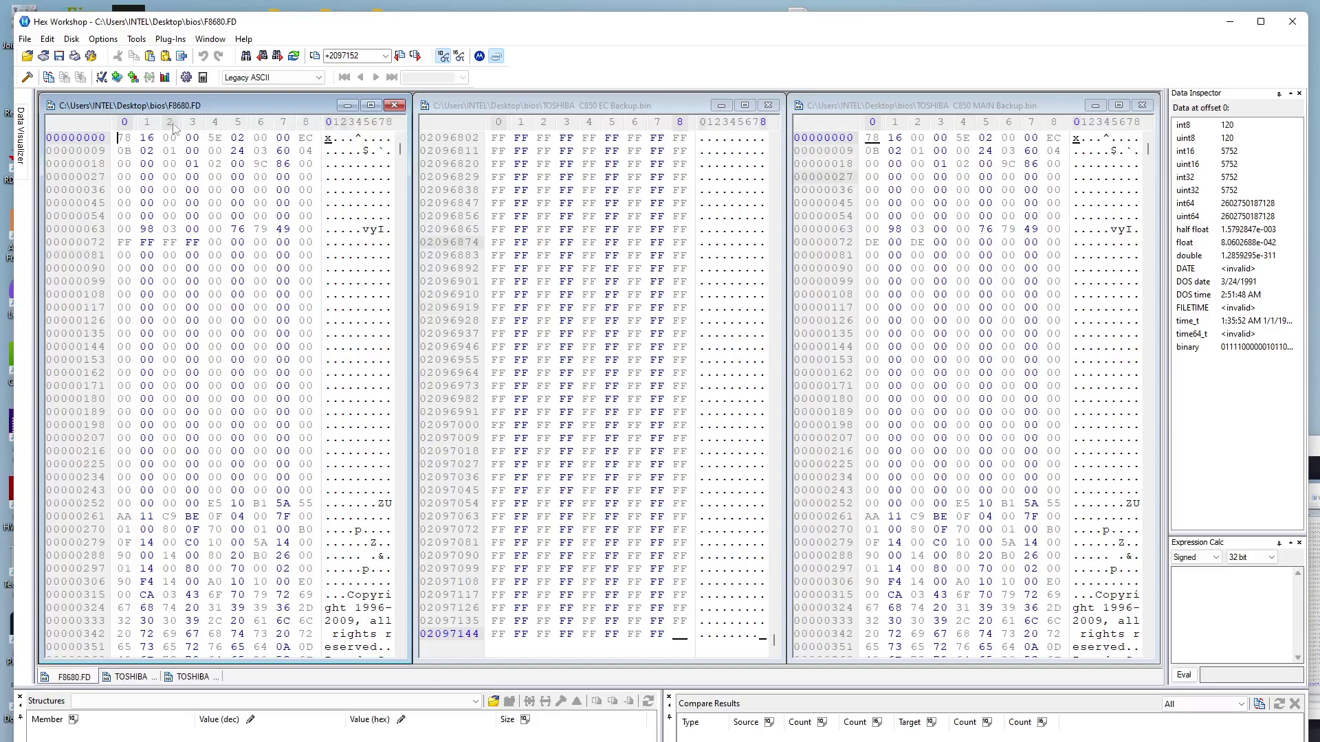
Step: Save the remaining F8680.FD data under the new name "NEW Main Bios .bin" in the bios folder
left_click(165, 190)
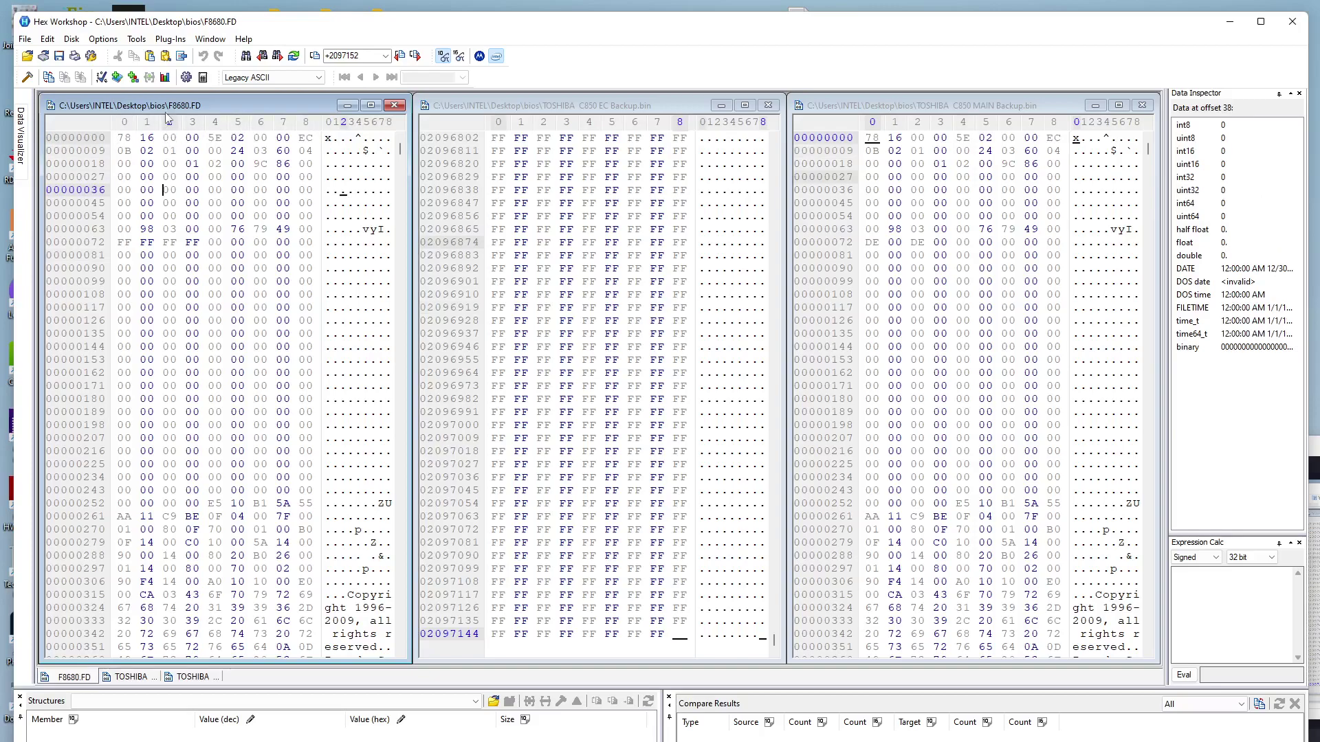
left_click_drag(169, 105, 173, 106)
left_click(24, 39)
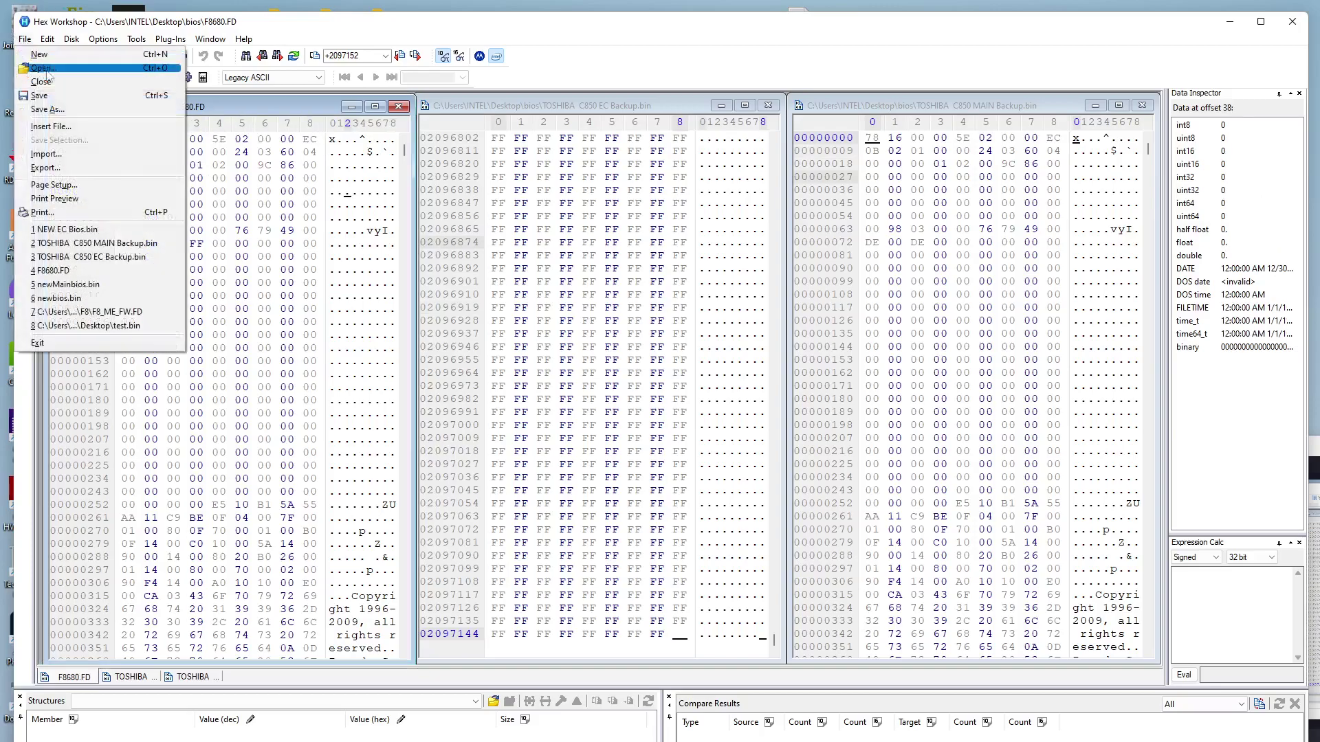
left_click(52, 109)
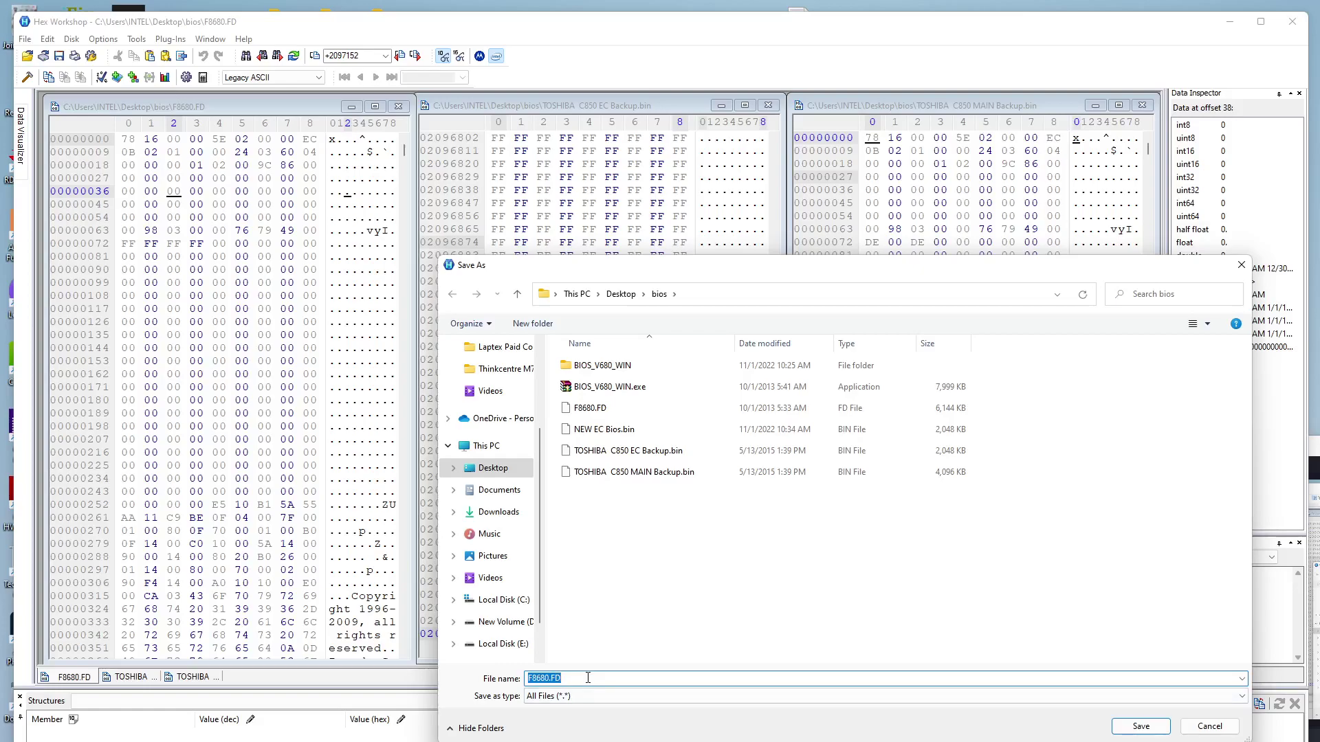
key("BackSpace")
type("NEW")
key("Delete")
type("Bios .bin")
left_click(1168, 724)
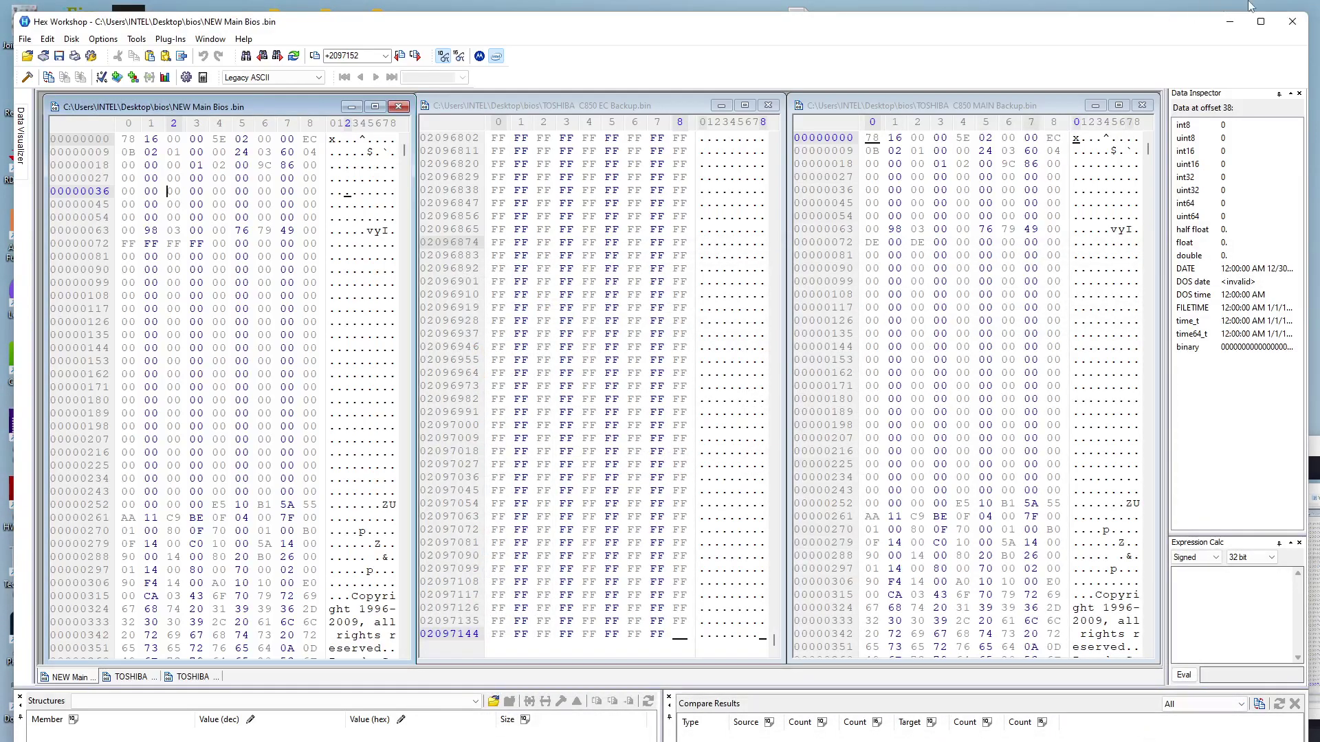
Step: Switch to the bios folder in File Explorer and compare the new EC and main BIOS file sizes with the Toshiba C850 backups
left_click(1230, 22)
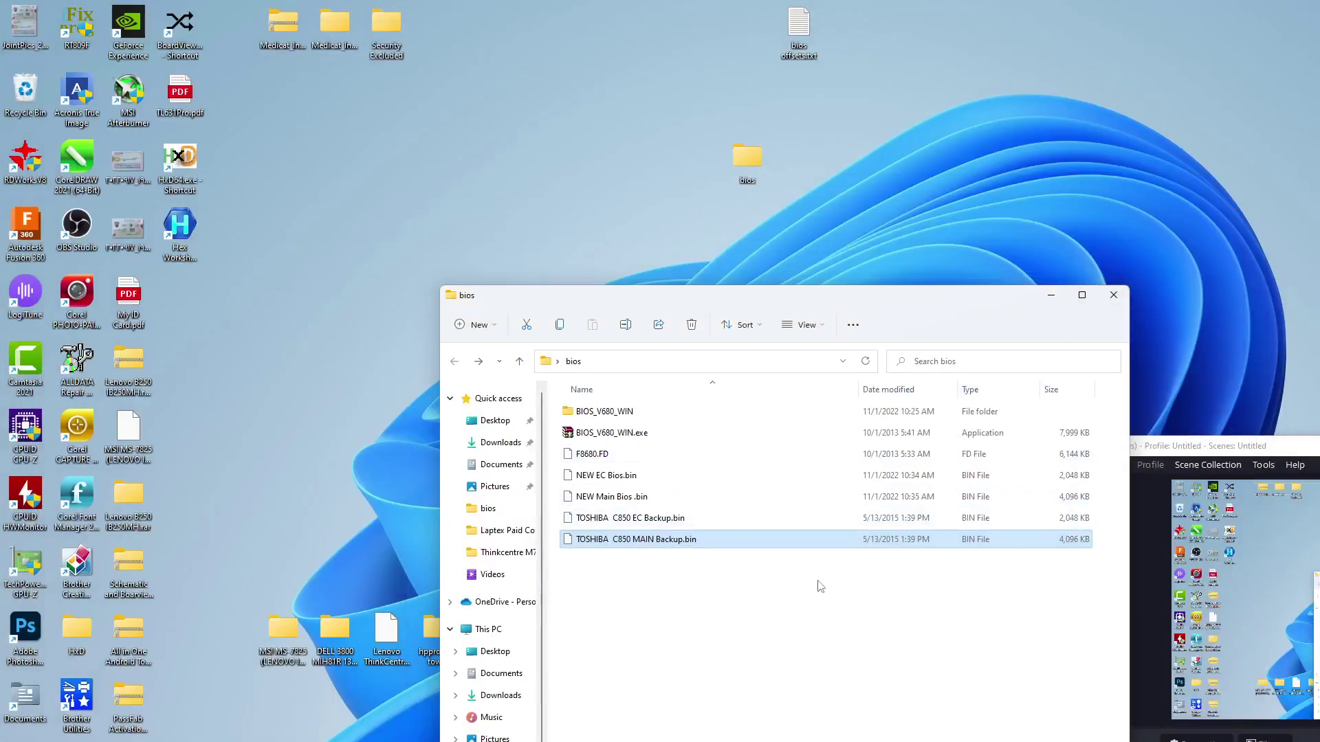
left_click(729, 659)
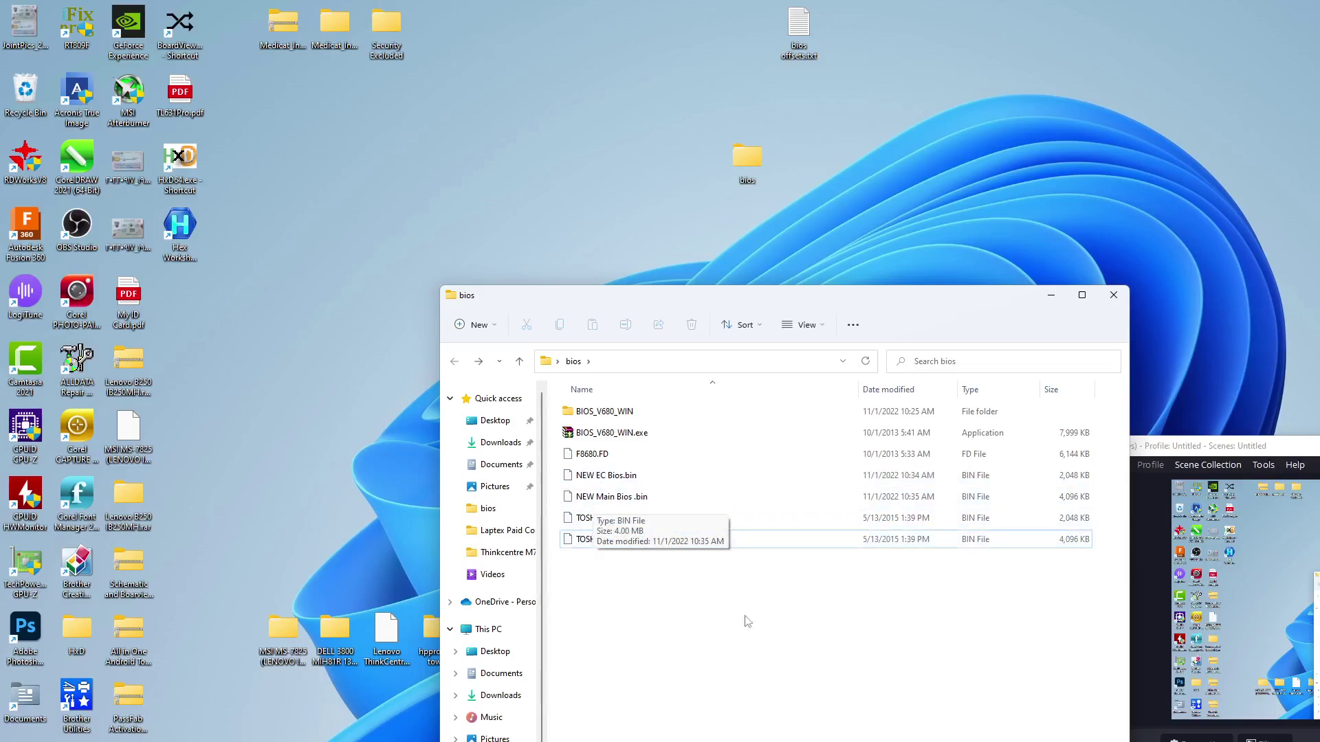
left_click(1089, 477)
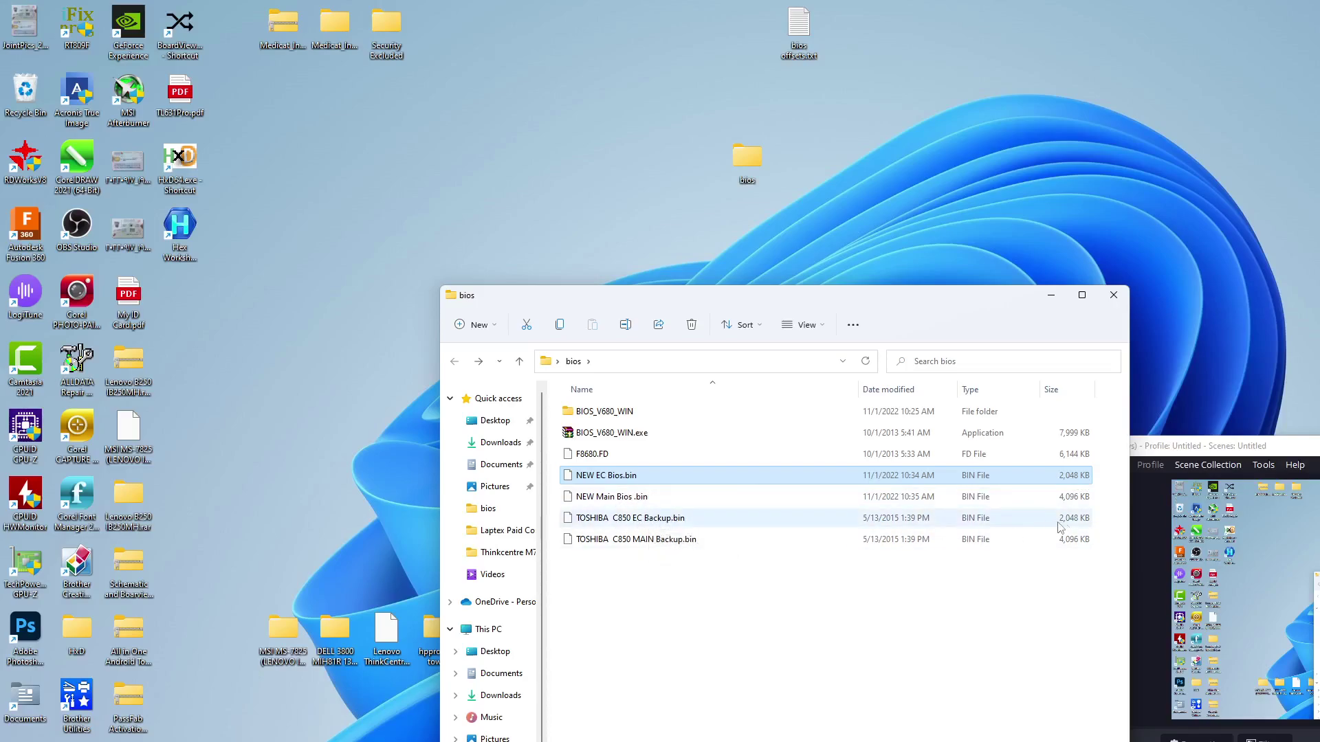
left_click(626, 502)
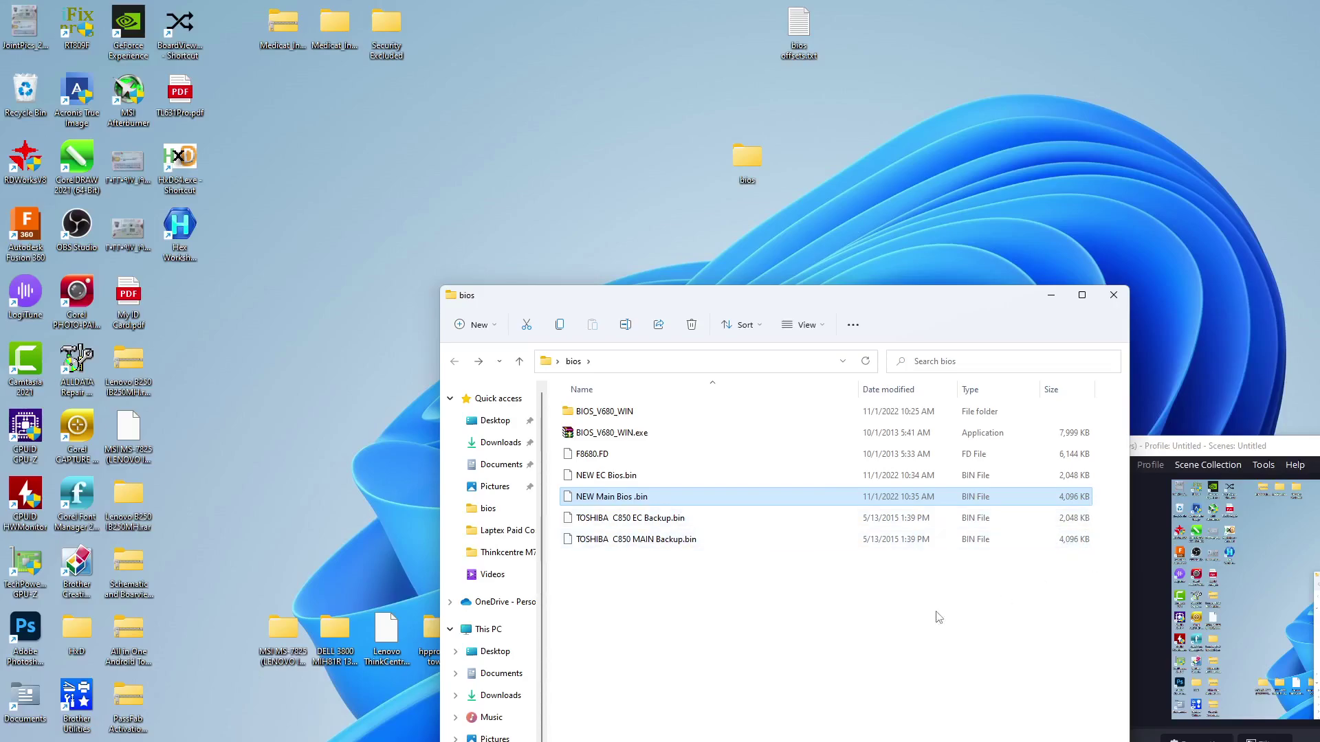
left_click(557, 474)
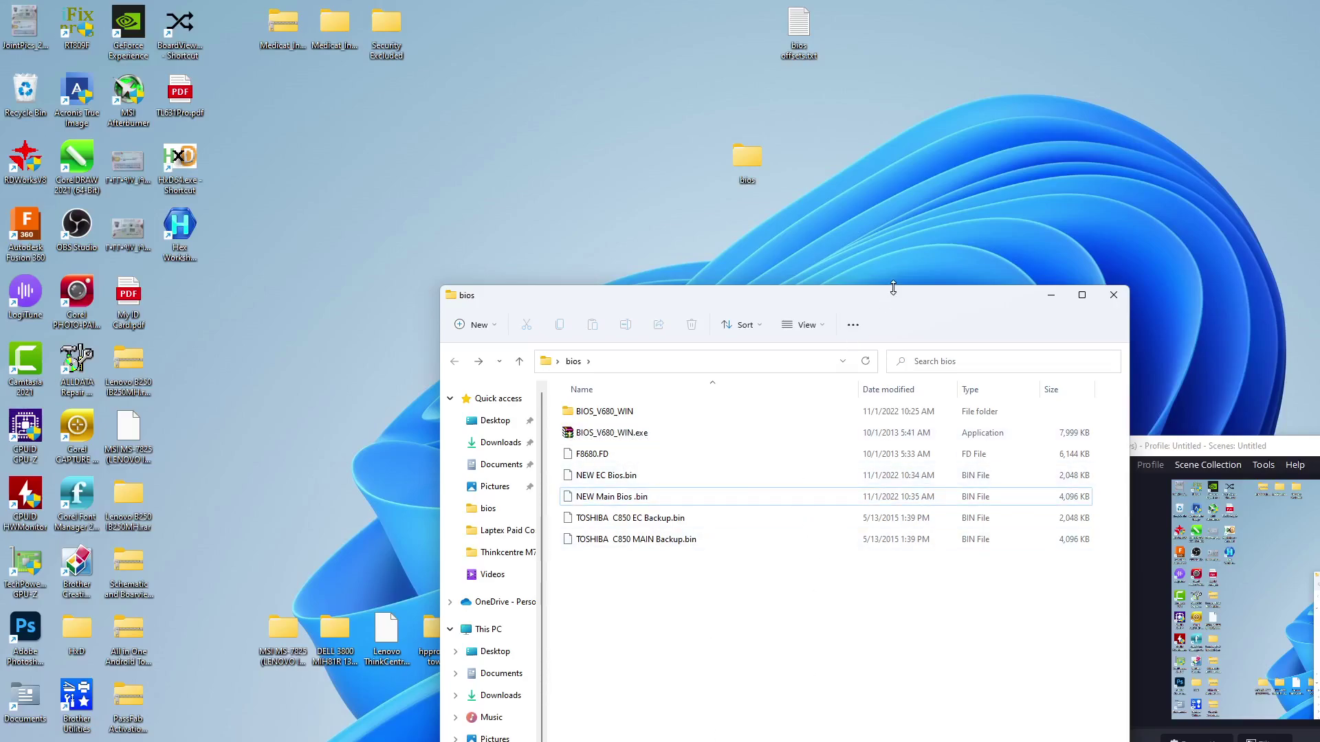
left_click_drag(906, 298, 848, 310)
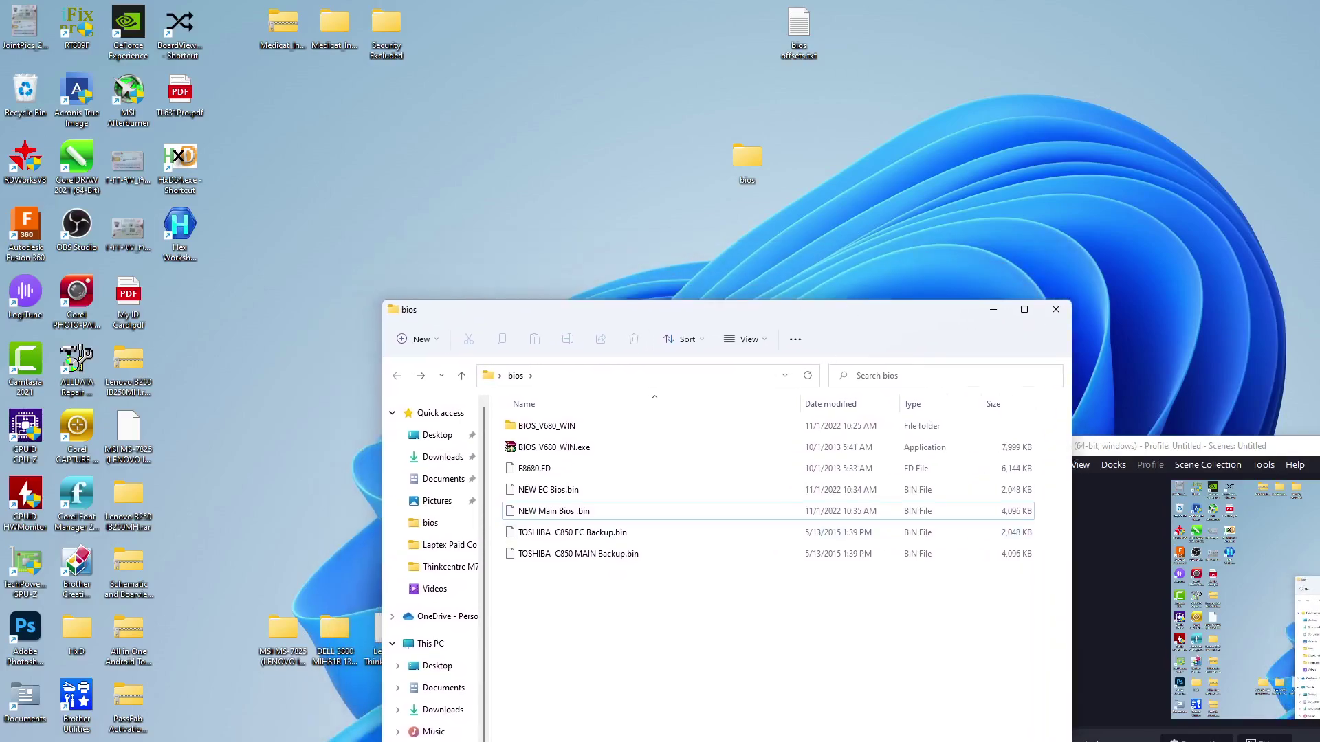